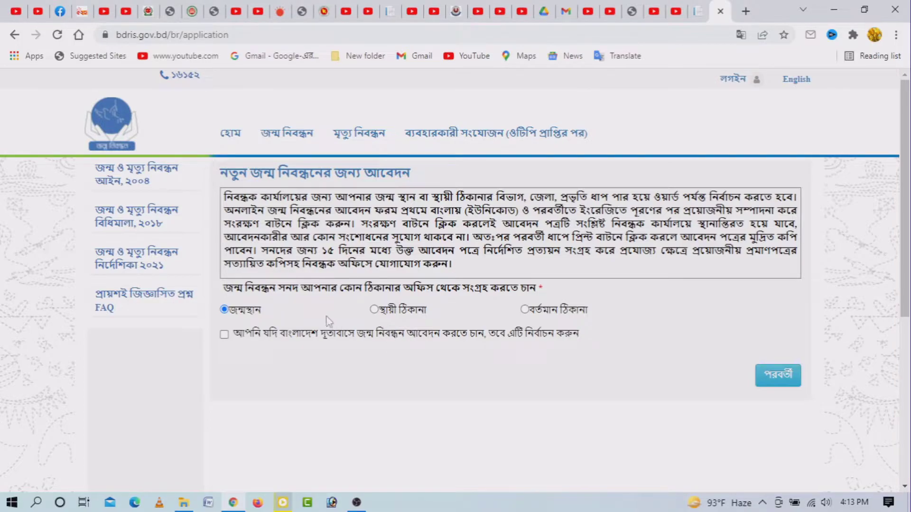
# - Choose certificate collection from the স্থায়ী ঠিকানা office and continue to the registrant's details form
pyautogui.click(375, 310)
pyautogui.click(775, 385)
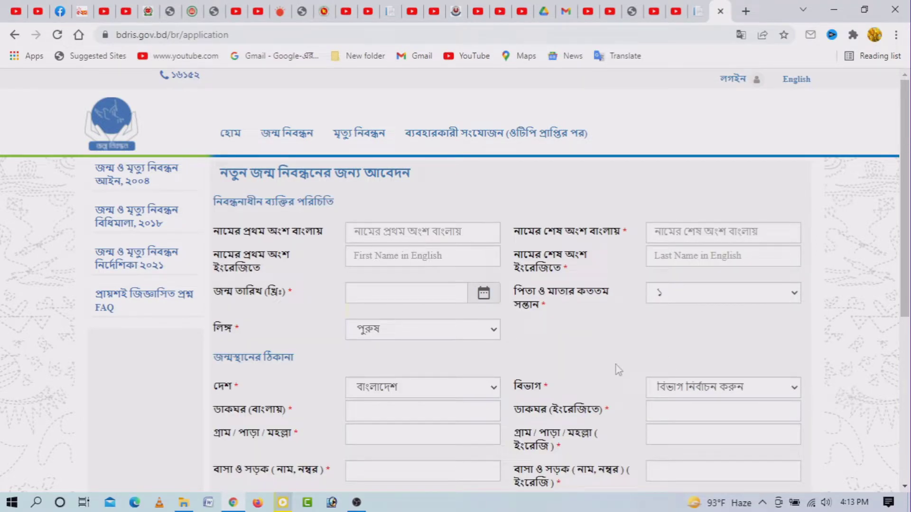
pyautogui.scroll(-3, 827, 350)
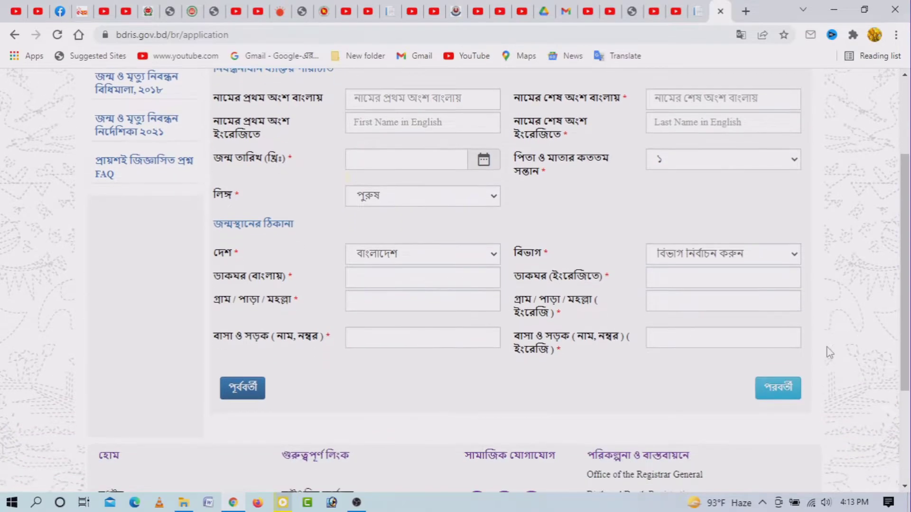
pyautogui.scroll(1, 829, 352)
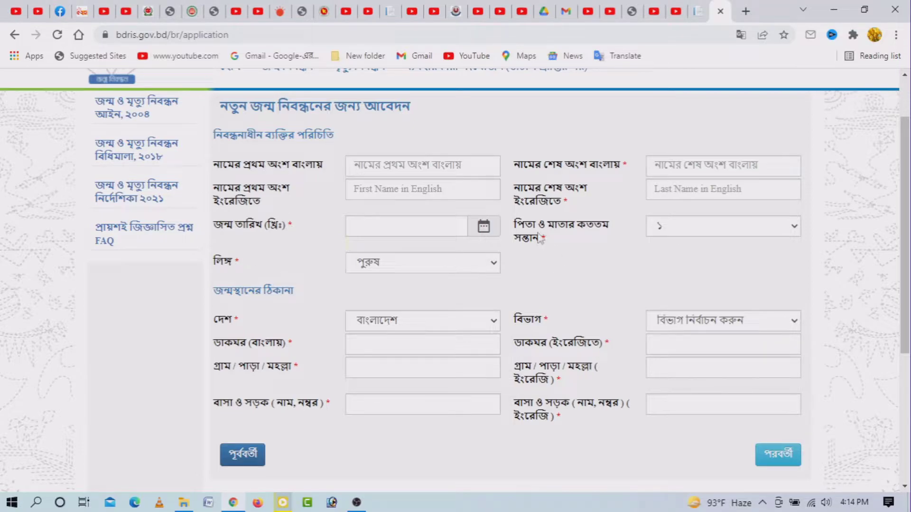
# - Fill the Bangla first name from a suggestion and enter ইসলাম as the Bangla last name
pyautogui.click(358, 165)
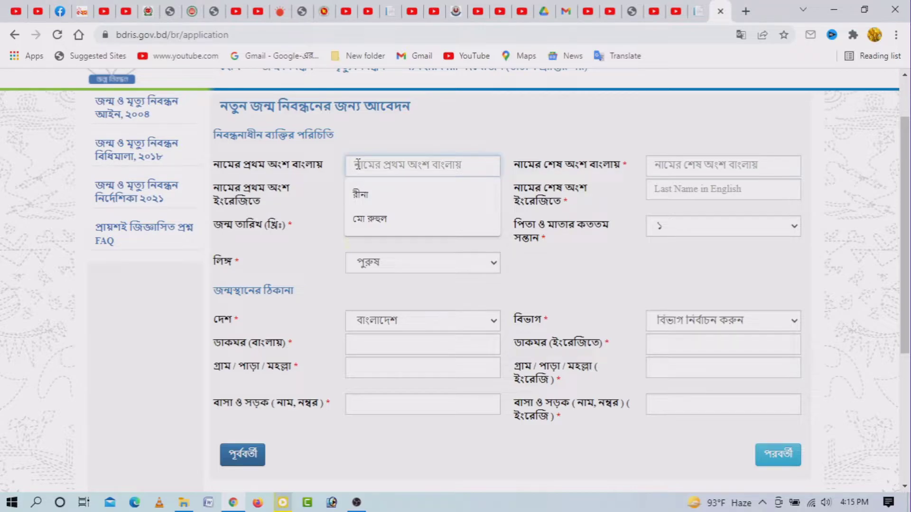
pyautogui.click(369, 219)
pyautogui.click(674, 166)
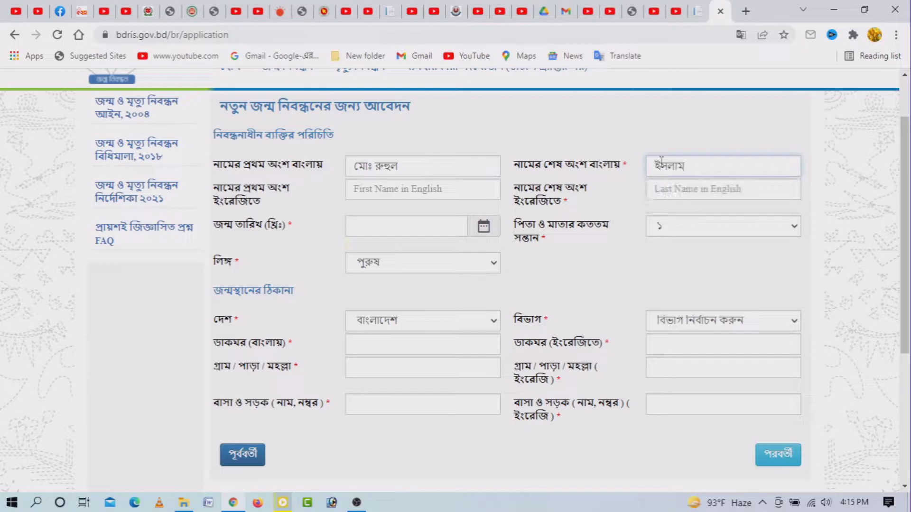
pyautogui.click(393, 188)
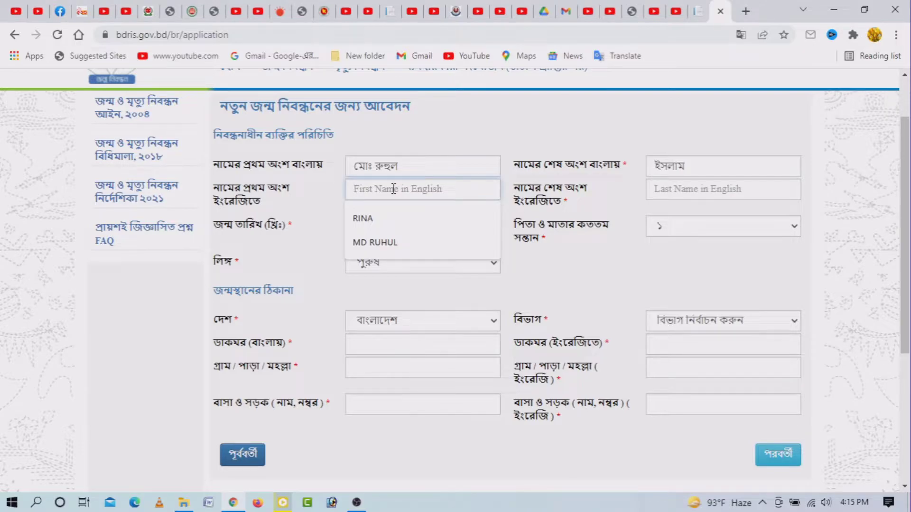
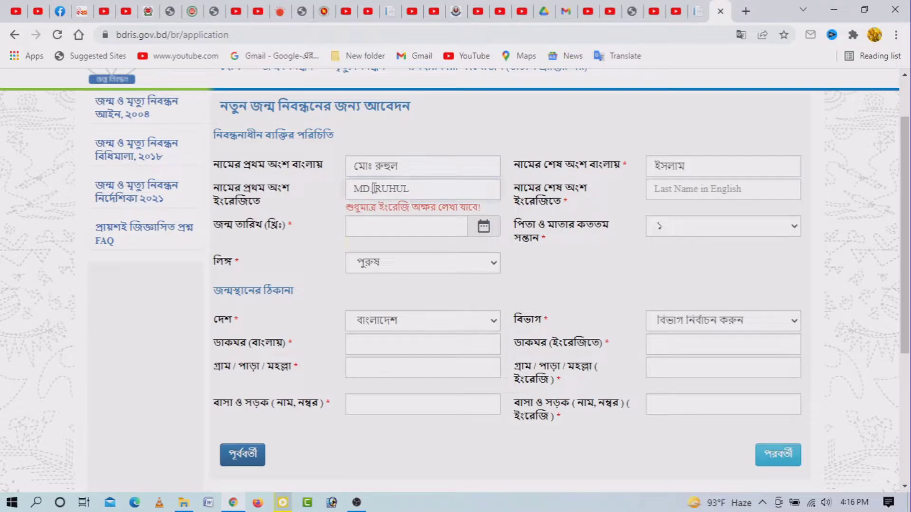
pyautogui.click(374, 188)
pyautogui.press('BackSpace')
pyautogui.click(689, 188)
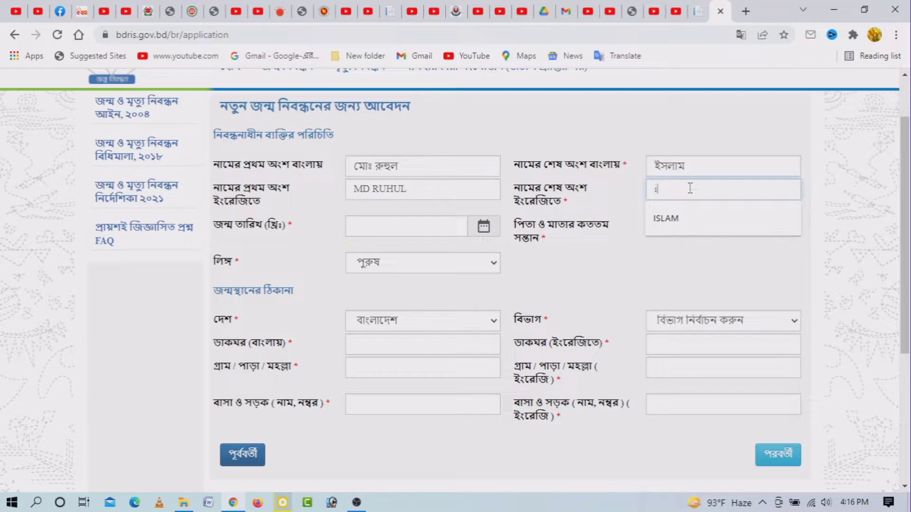
pyautogui.click(565, 269)
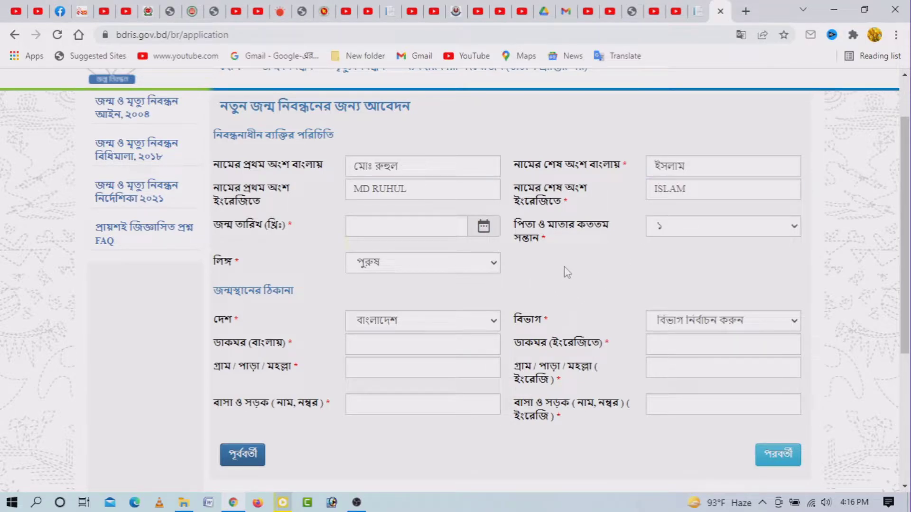
pyautogui.click(365, 226)
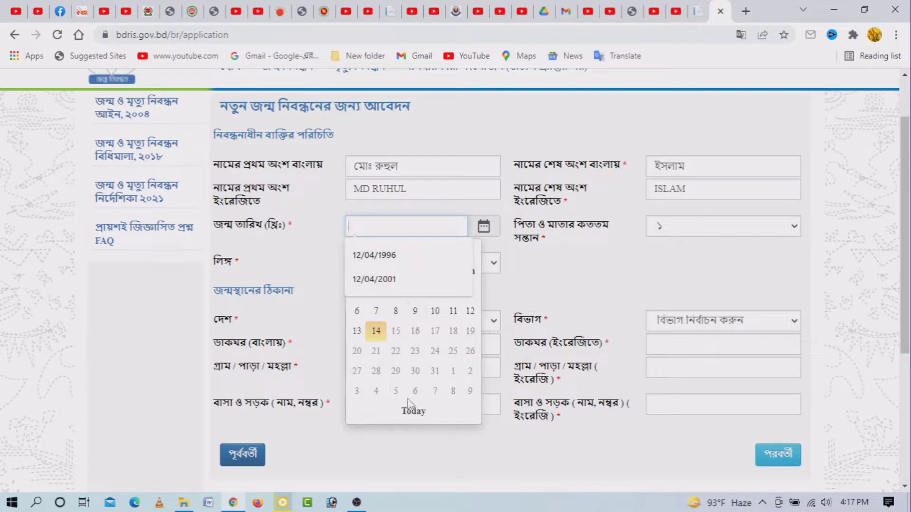
pyautogui.click(415, 256)
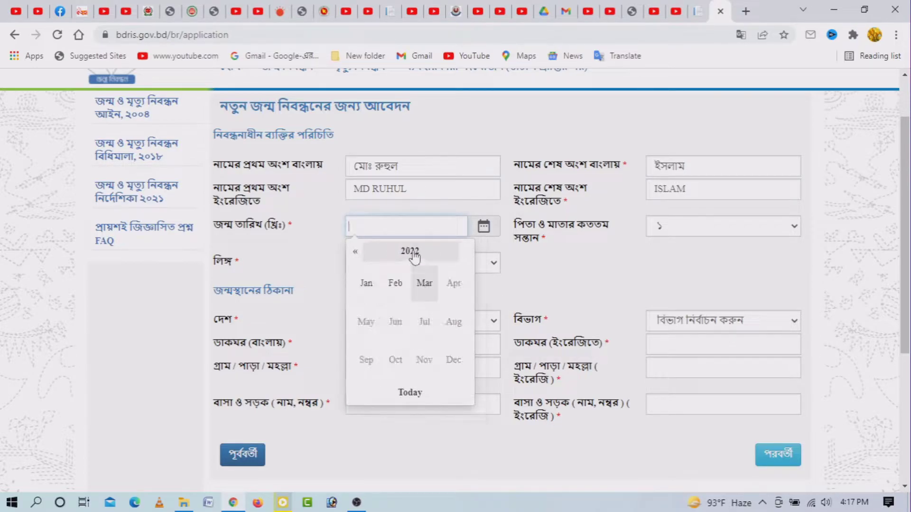
pyautogui.click(413, 256)
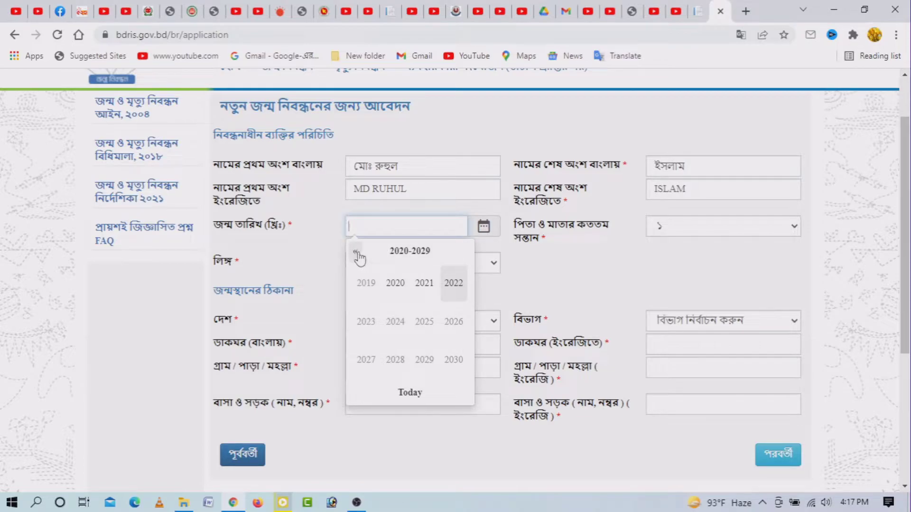
pyautogui.click(356, 252)
pyautogui.click(356, 253)
pyautogui.click(356, 253)
pyautogui.click(357, 253)
pyautogui.click(356, 253)
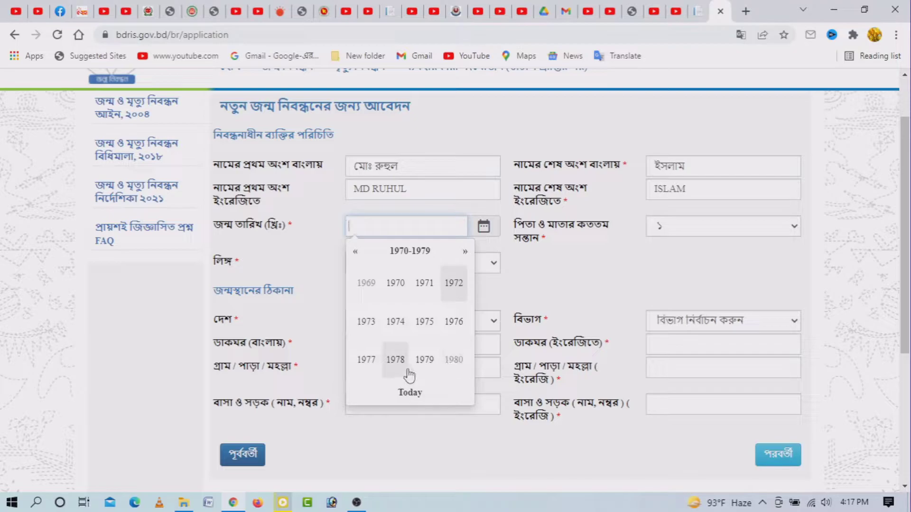
pyautogui.click(406, 372)
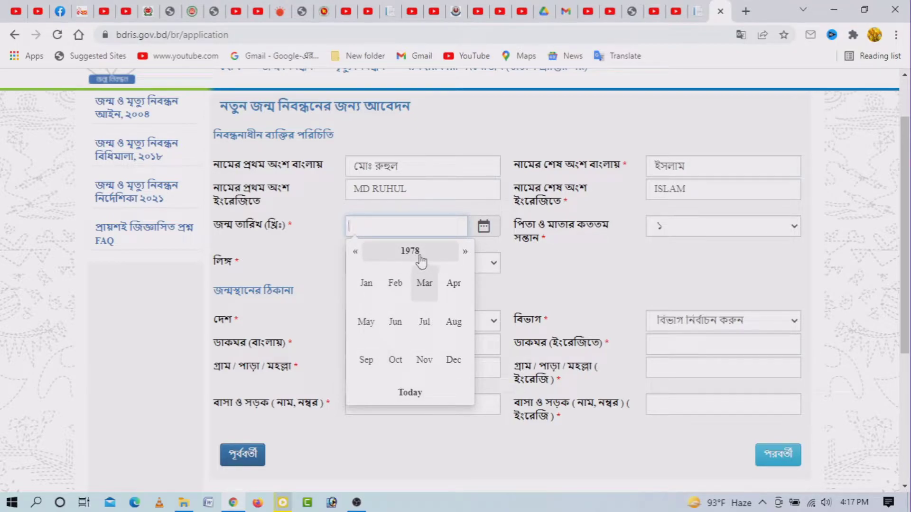
pyautogui.click(397, 293)
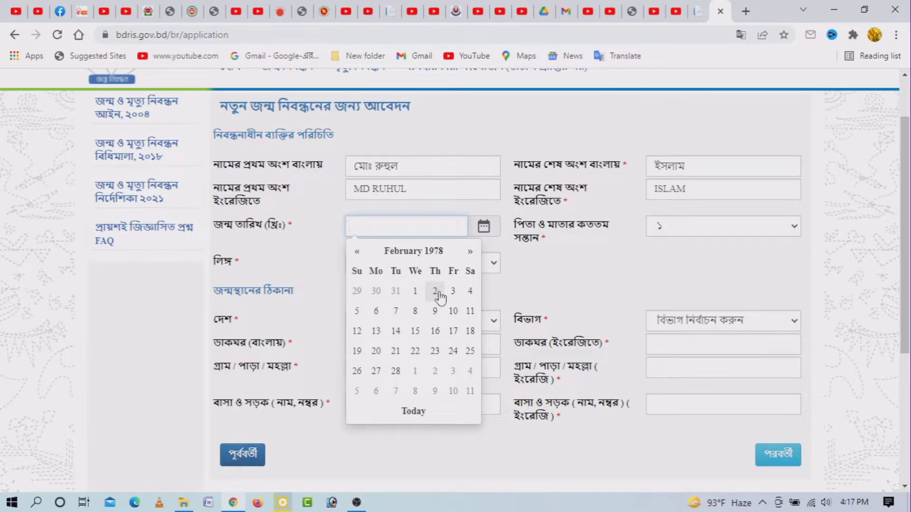
pyautogui.click(439, 295)
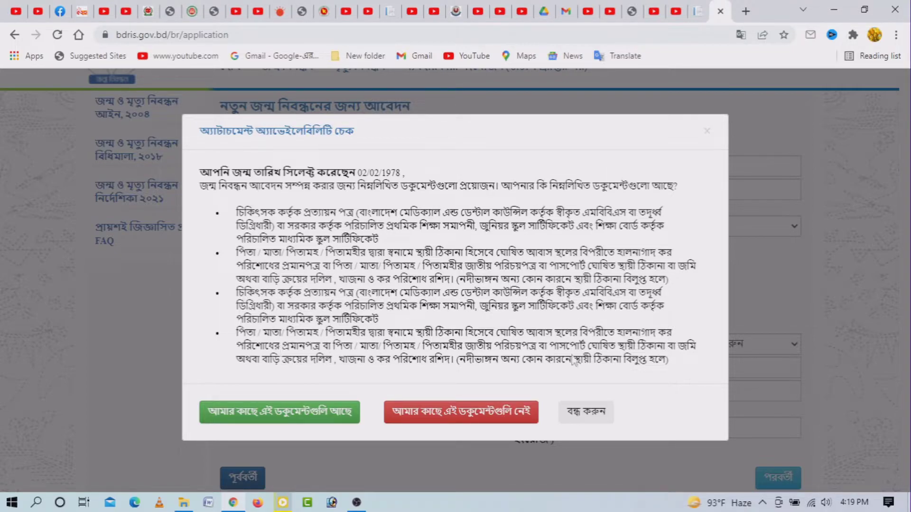
# - Confirm the required documents are available and set the birth order to ২
pyautogui.click(279, 412)
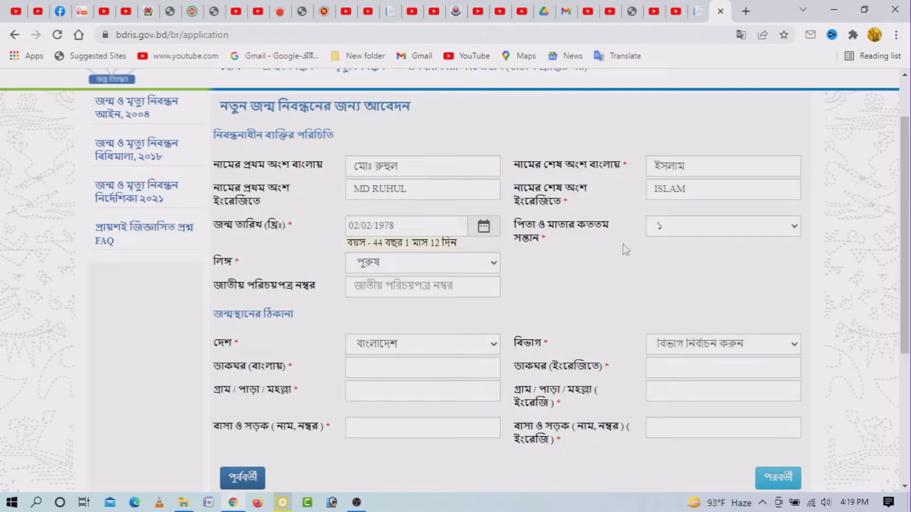
pyautogui.click(792, 232)
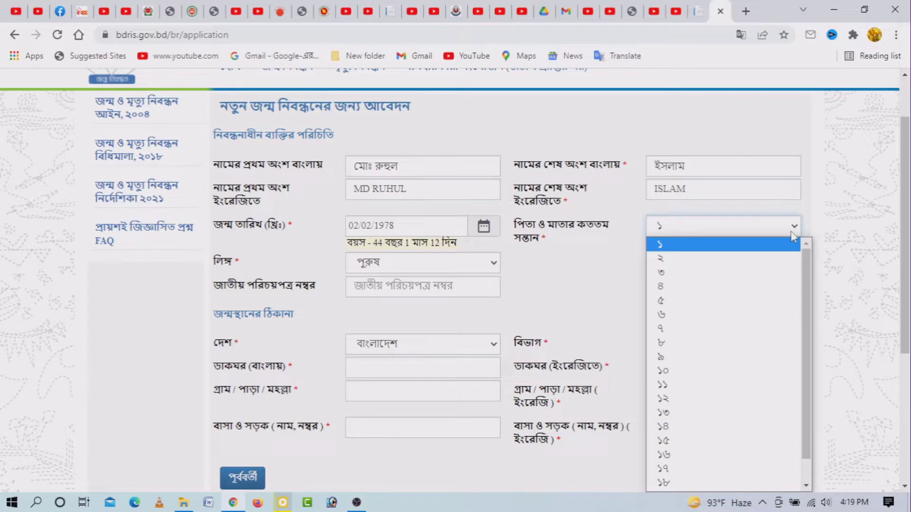
pyautogui.click(788, 232)
pyautogui.click(778, 228)
pyautogui.click(675, 259)
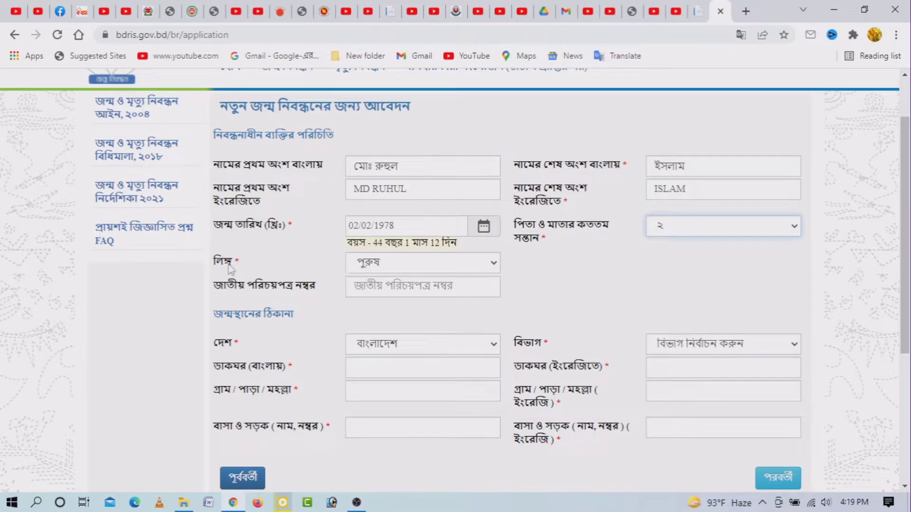
# - Keep the gender as পুরুষ and move on to the national ID field
pyautogui.click(430, 273)
pyautogui.click(370, 284)
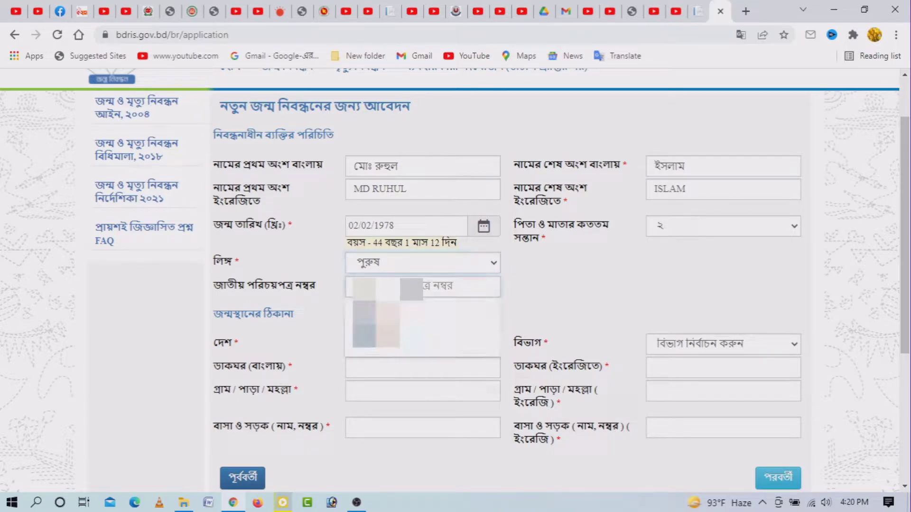
pyautogui.press('Tab')
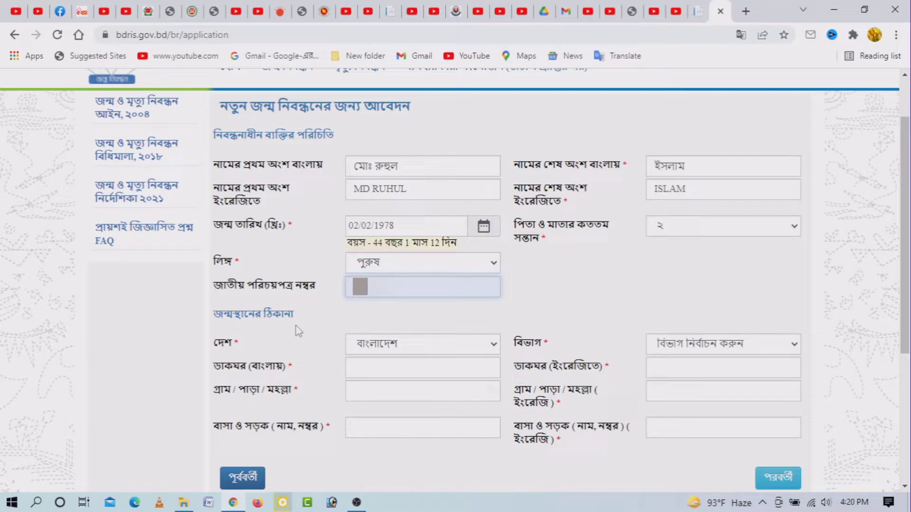
# - Set the birthplace country to বাংলাদেশ, division to রাজশাহী বিভাগ and district to রাজশাহী
pyautogui.click(474, 355)
pyautogui.click(392, 84)
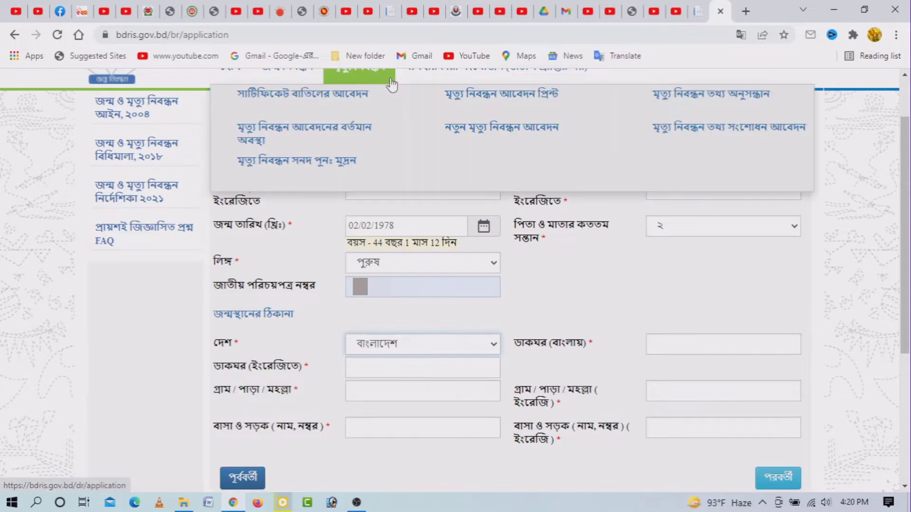
pyautogui.click(697, 351)
pyautogui.click(698, 351)
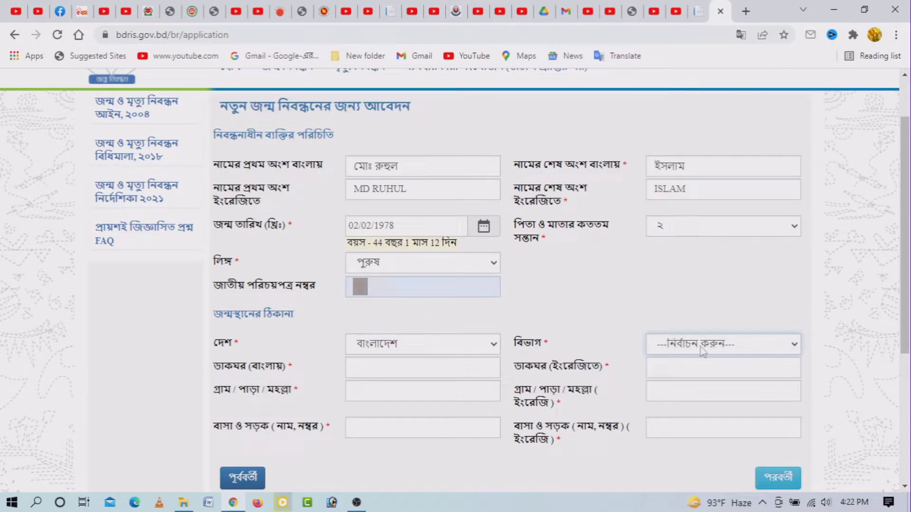
pyautogui.click(701, 350)
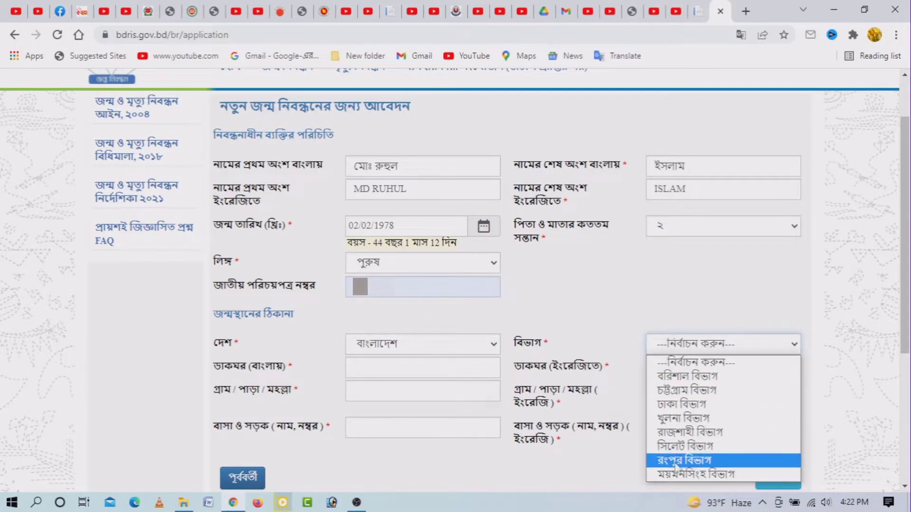
pyautogui.click(682, 432)
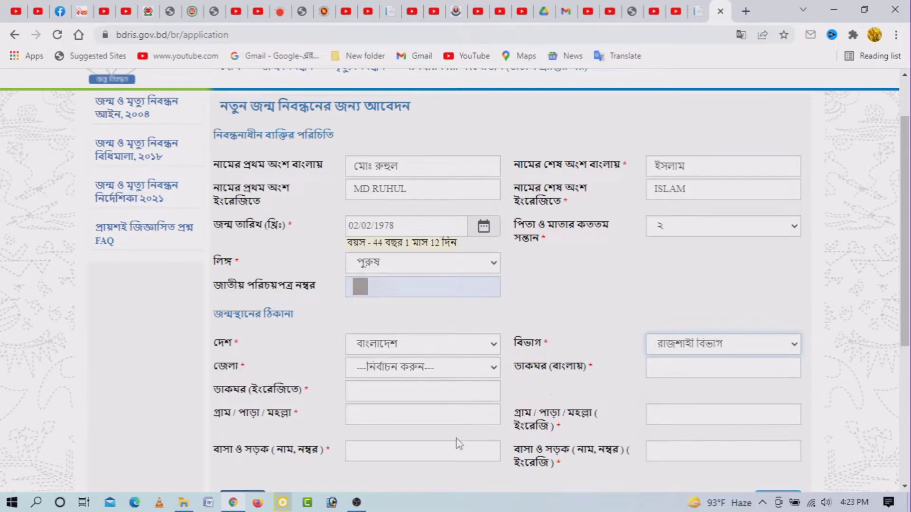
pyautogui.click(492, 368)
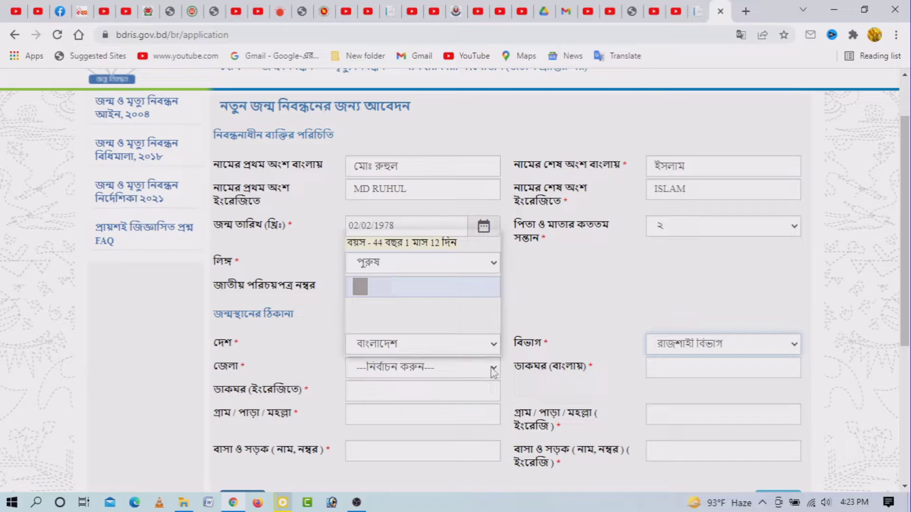
pyautogui.click(402, 346)
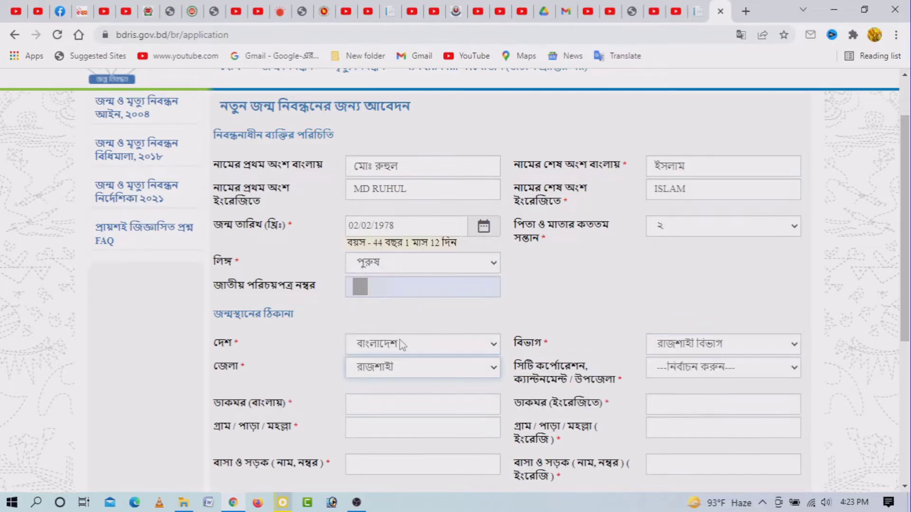
# - Choose বাঘা as the birthplace upazila
pyautogui.click(765, 371)
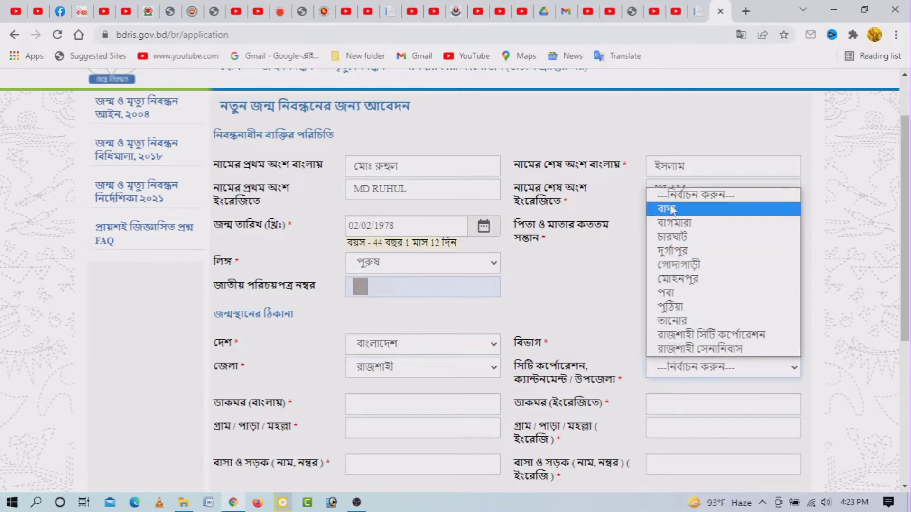
pyautogui.click(743, 373)
pyautogui.click(742, 372)
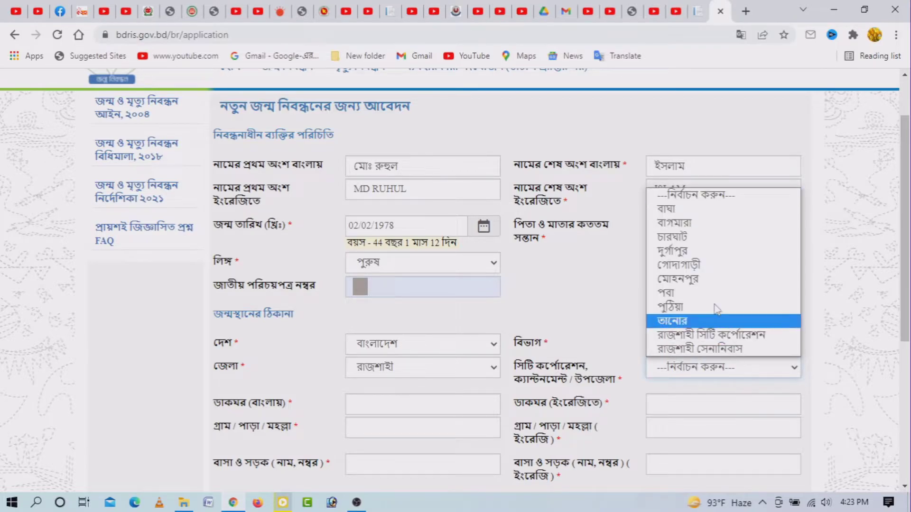
pyautogui.click(684, 210)
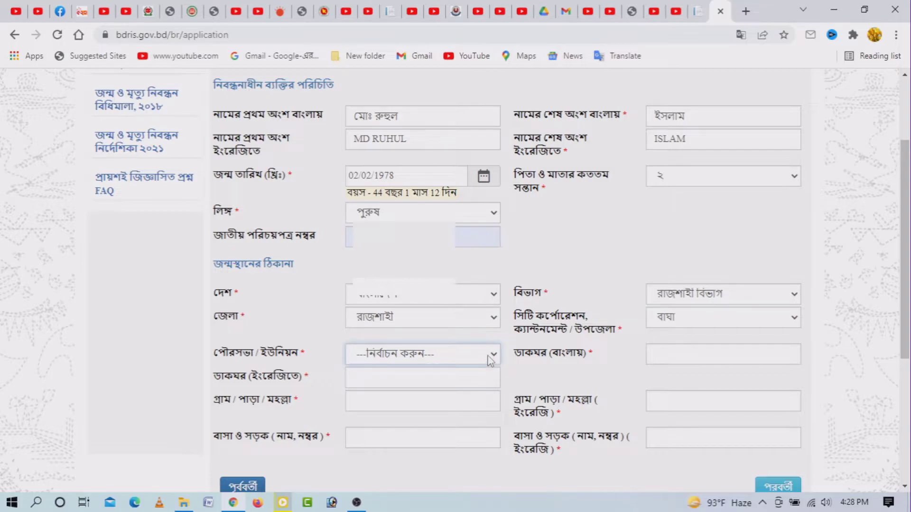
# - Choose union গড়গড়া and ward 6, and fill the post office from suggestions in both languages
pyautogui.press('Down')
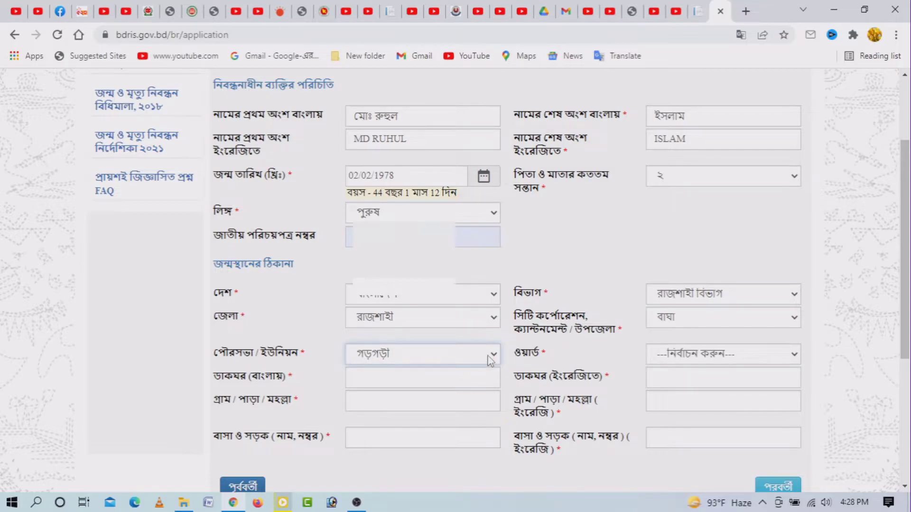
pyautogui.click(761, 359)
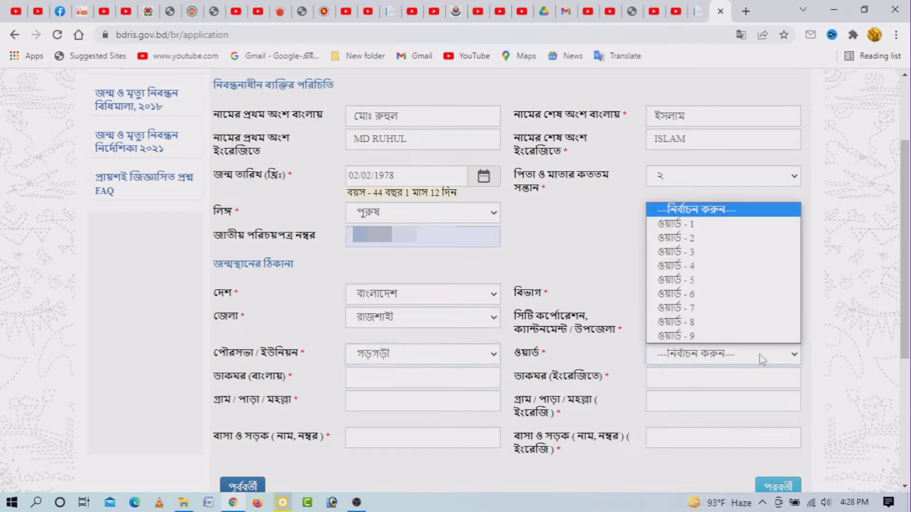
pyautogui.click(708, 301)
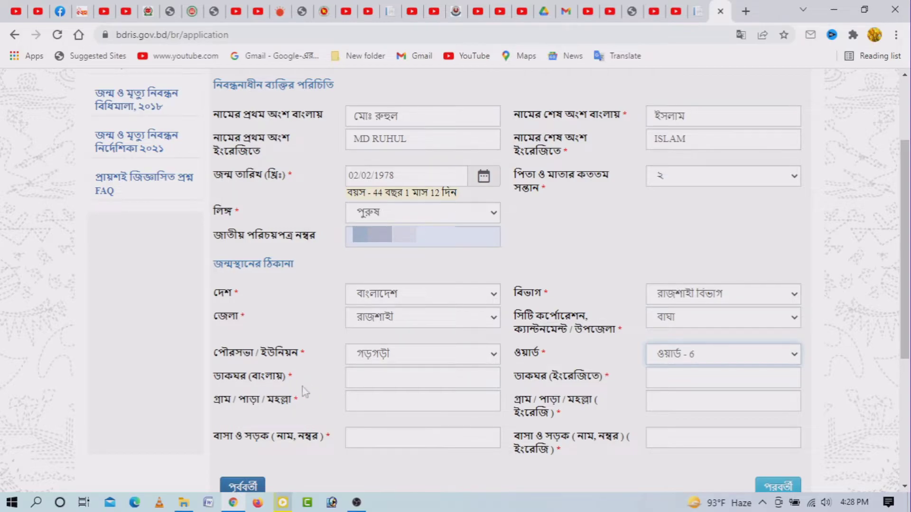
pyautogui.click(372, 377)
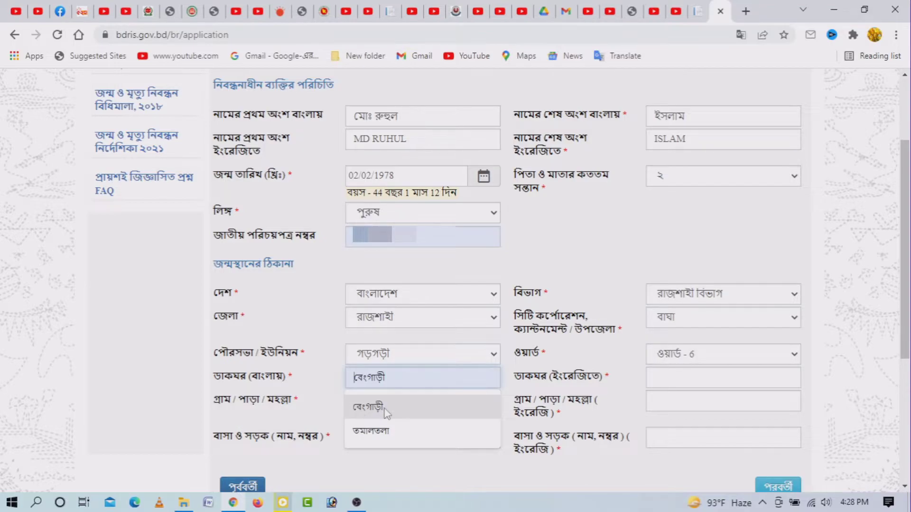
pyautogui.click(385, 411)
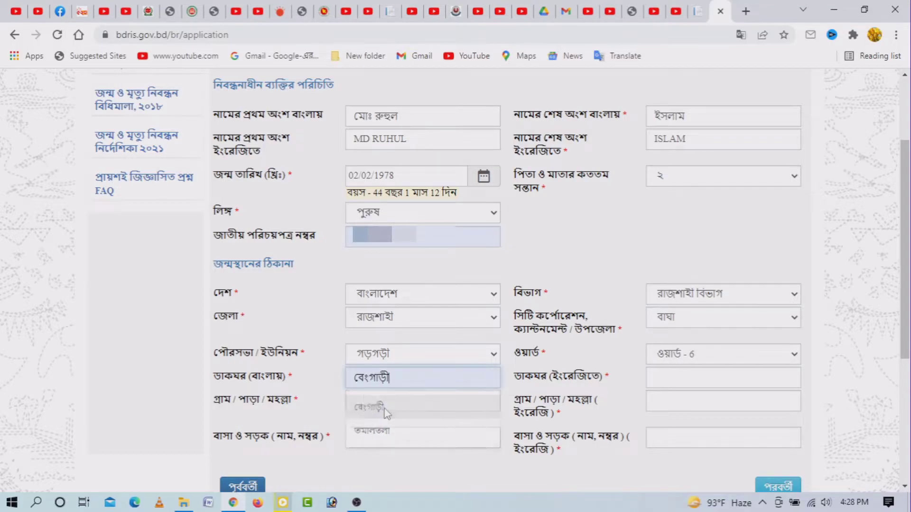
pyautogui.click(669, 378)
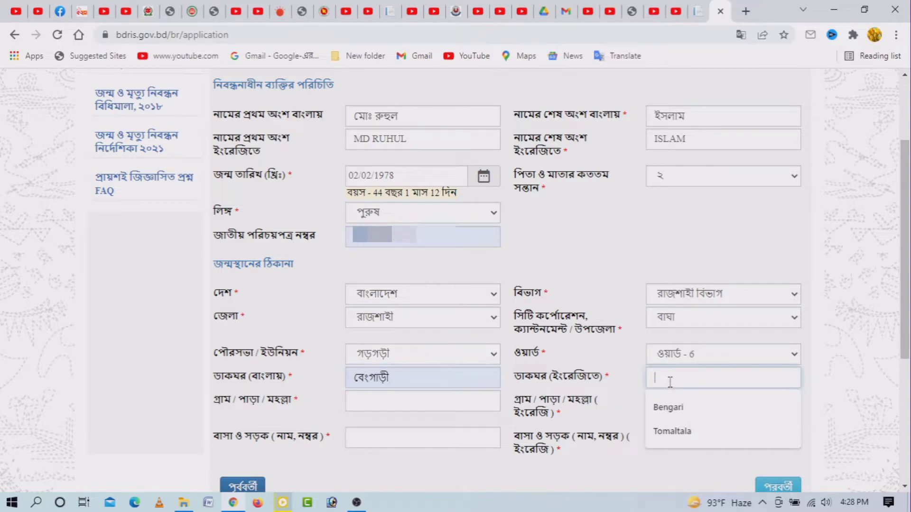
pyautogui.click(669, 409)
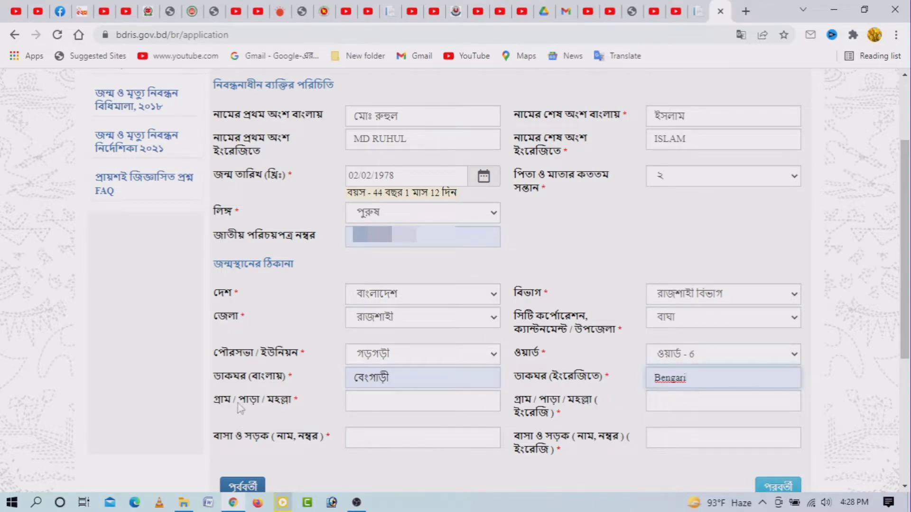
pyautogui.click(365, 404)
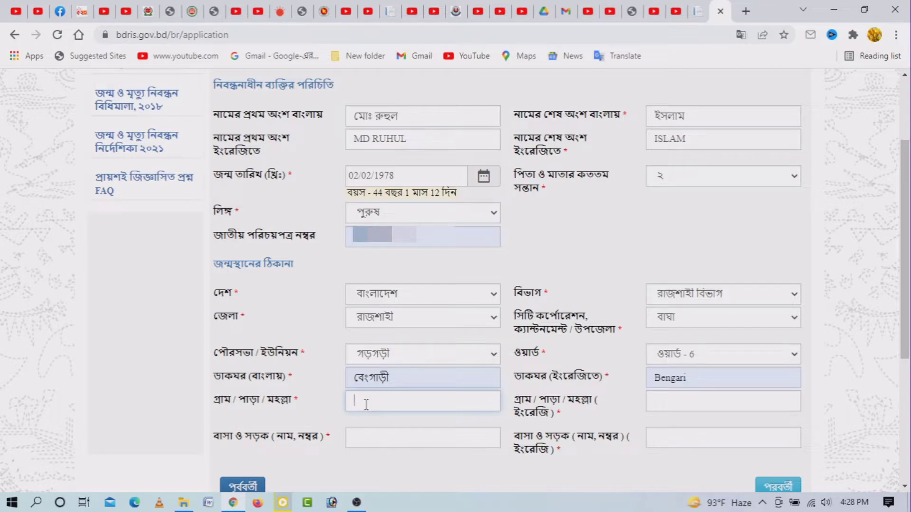
pyautogui.click(671, 400)
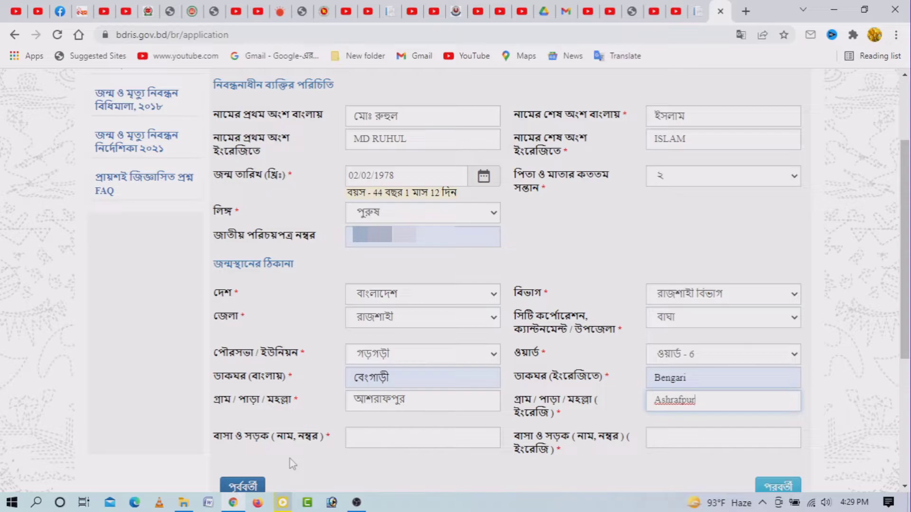
pyautogui.click(354, 436)
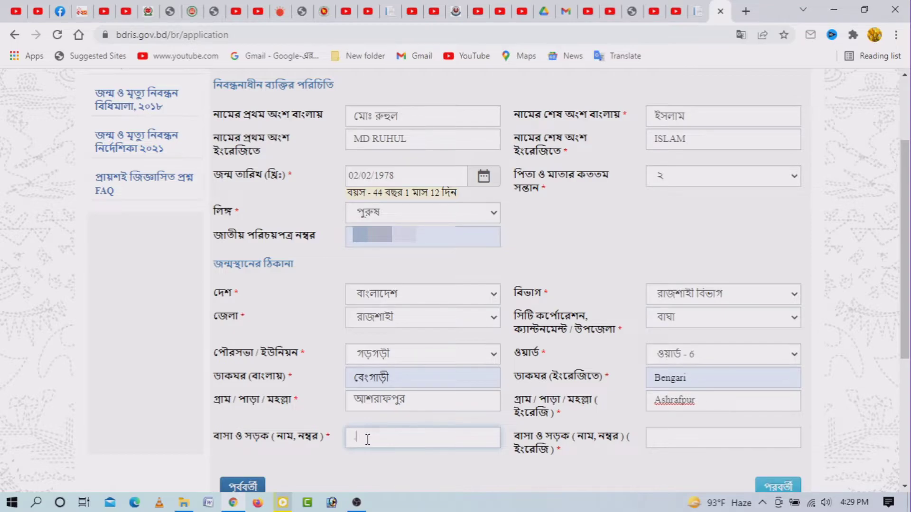
pyautogui.click(662, 438)
pyautogui.write('.')
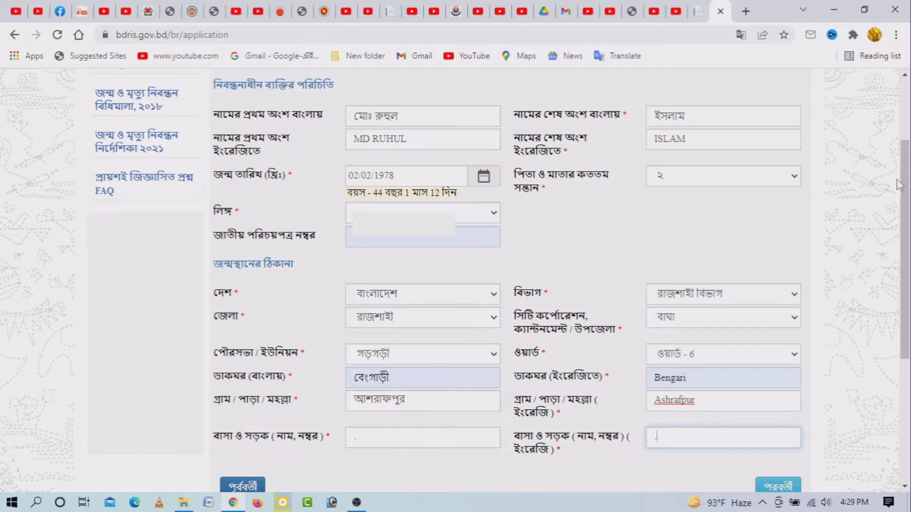
pyautogui.moveTo(906, 205); pyautogui.dragTo(908, 212)
pyautogui.scroll(-1, 908, 212)
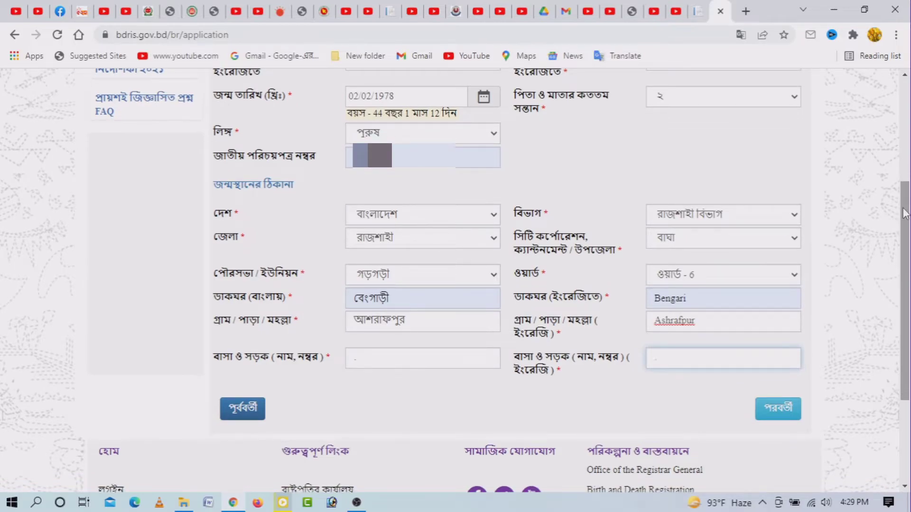
pyautogui.click(786, 408)
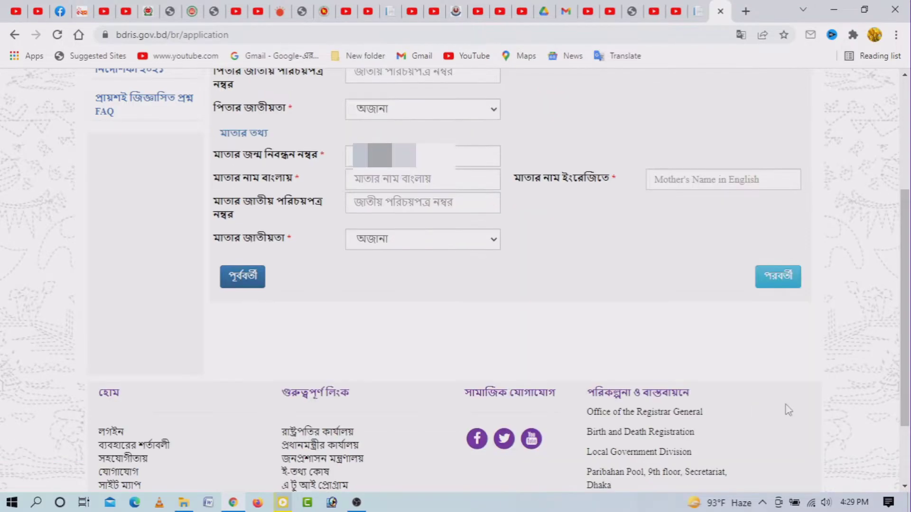
pyautogui.scroll(2, 714, 130)
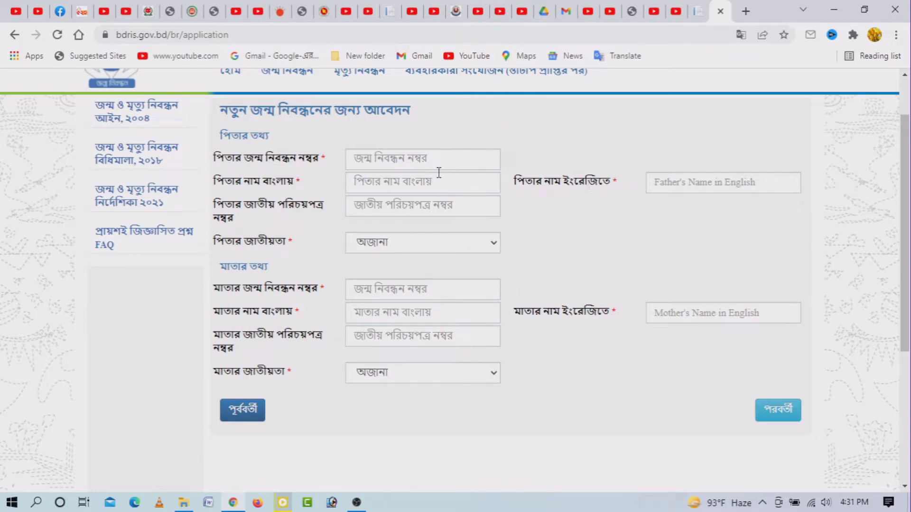
# - Fill the father's Bangla and English names from saved suggestions, removing the trailing period
pyautogui.click(371, 182)
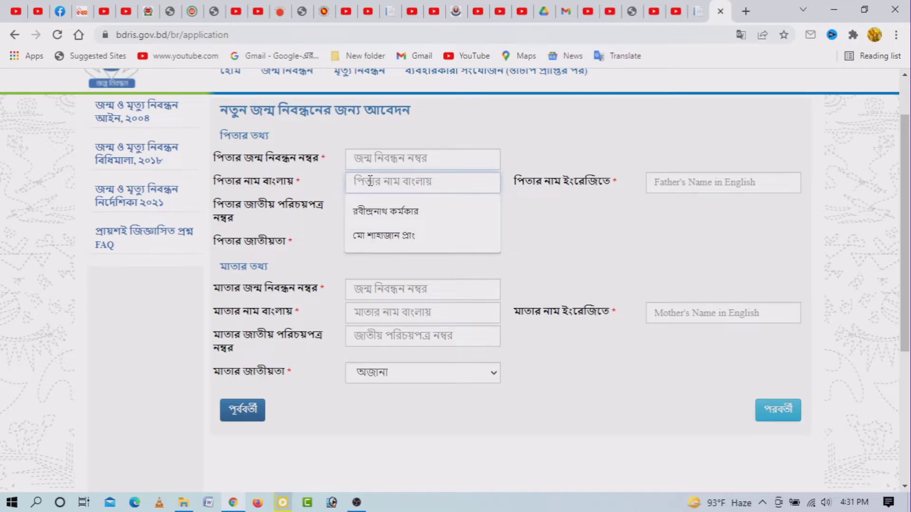
pyautogui.click(383, 235)
pyautogui.click(694, 180)
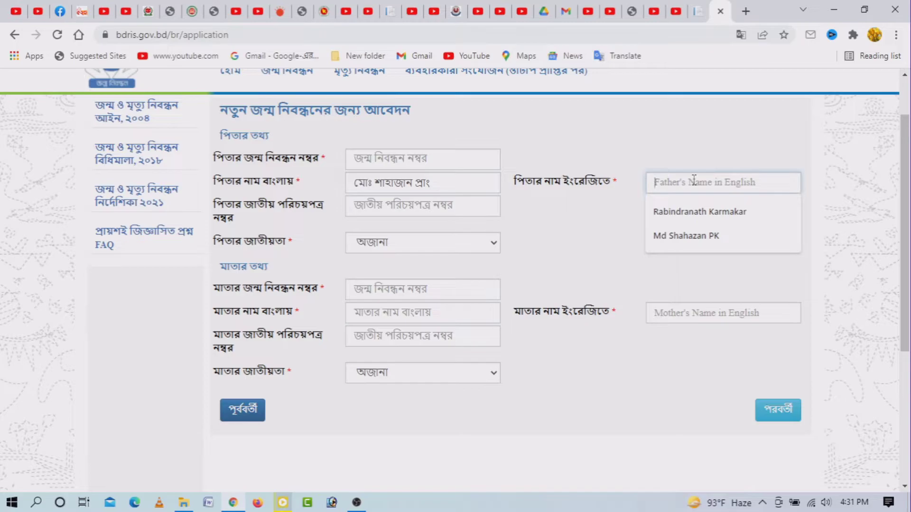
pyautogui.write('Md')
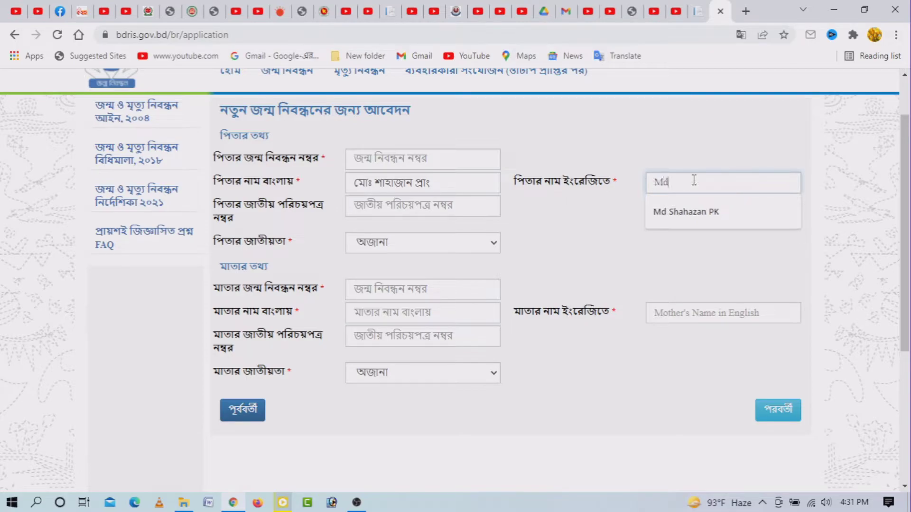
pyautogui.press('Down')
pyautogui.press('Return')
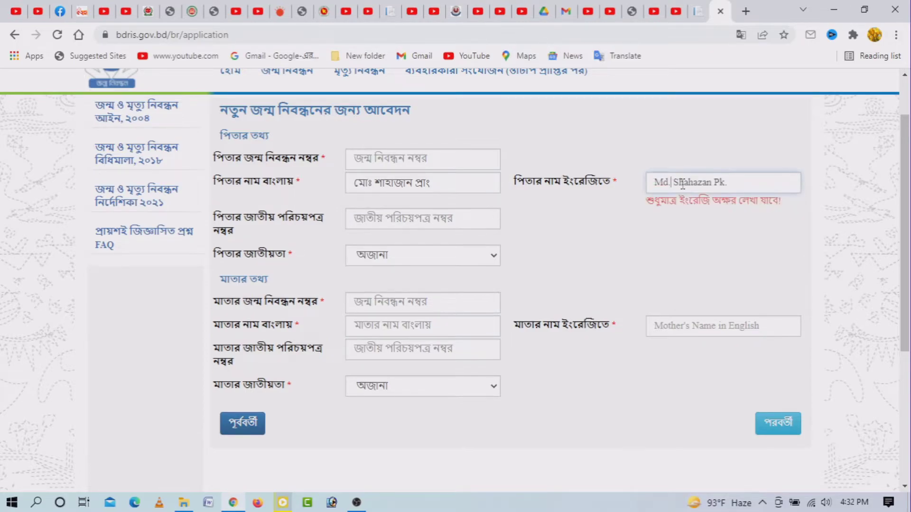
pyautogui.press('BackSpace')
pyautogui.press('End')
pyautogui.press('BackSpace')
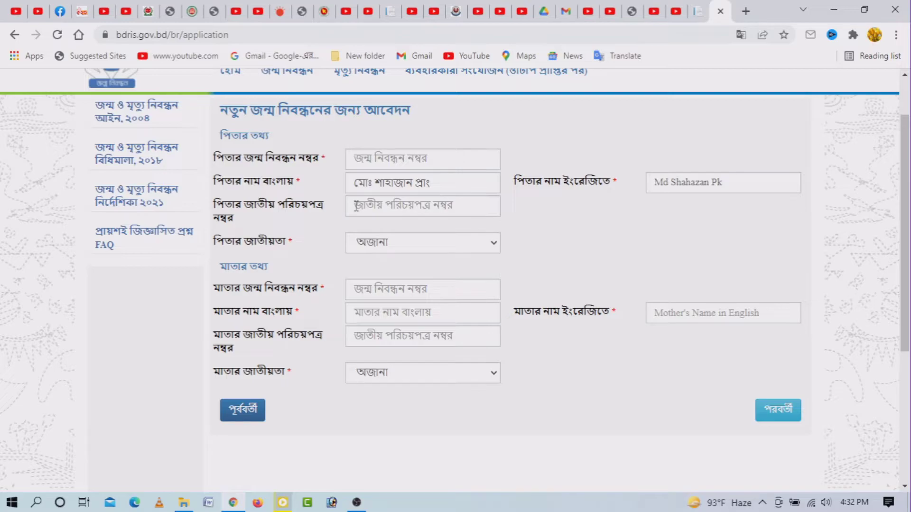
# - Fill in the father's national ID number from the saved suggestion
pyautogui.click(356, 207)
pyautogui.click(328, 234)
pyautogui.click(365, 203)
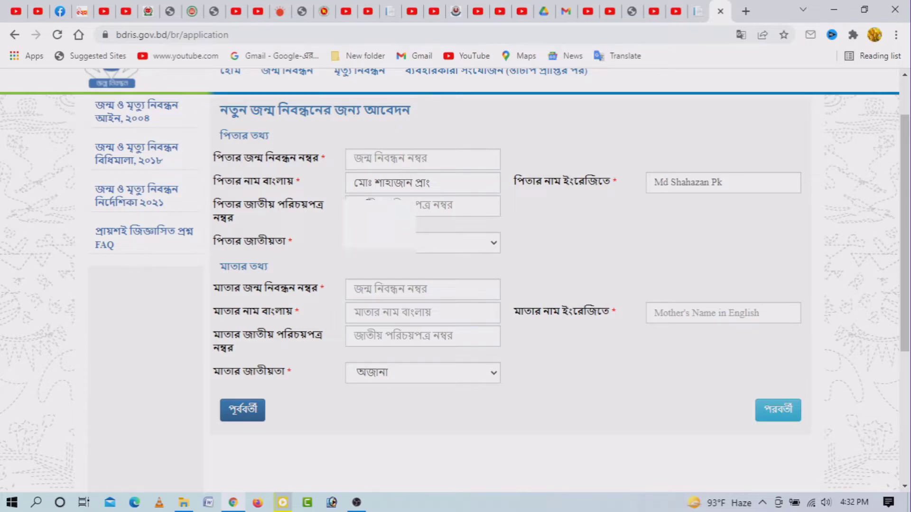
pyautogui.press('Down')
pyautogui.press('Return')
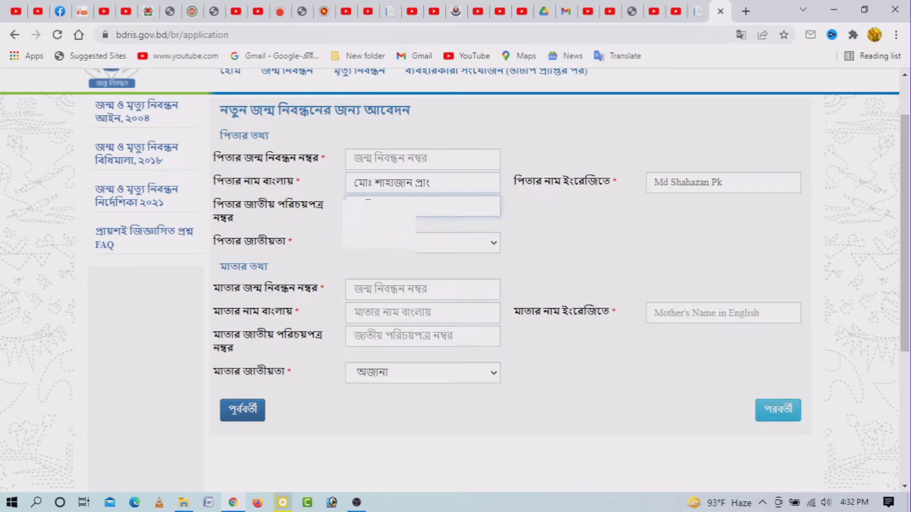
pyautogui.click(482, 245)
# - Set the father's nationality to বাংলাদেশী and fill the mother's Bangla name from a saved suggestion
pyautogui.click(373, 272)
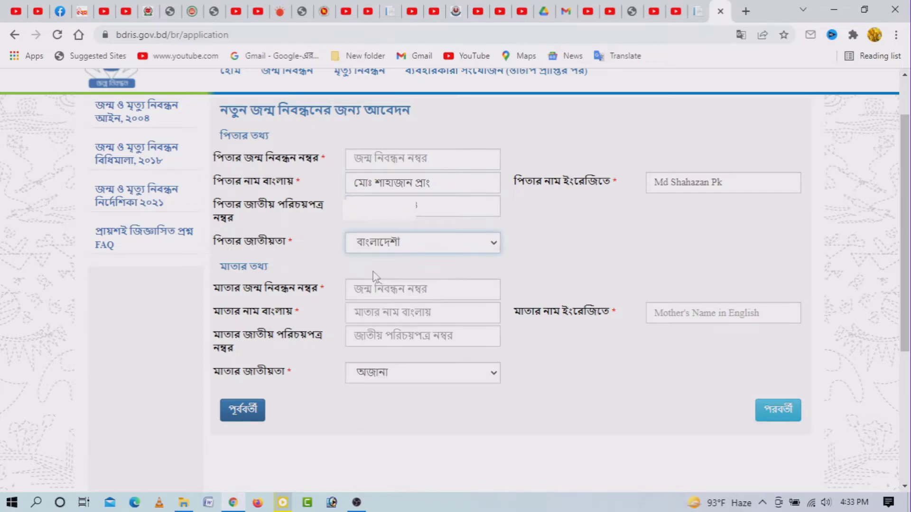
pyautogui.click(368, 313)
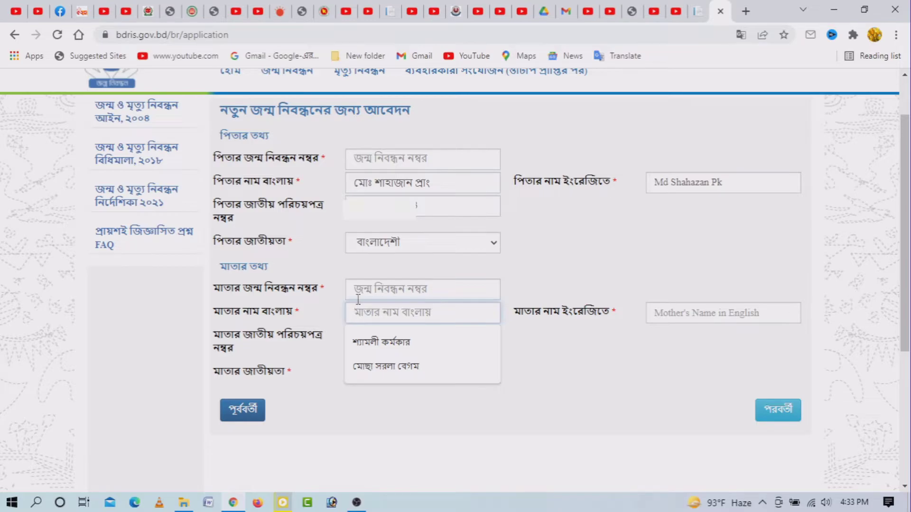
pyautogui.write('ম')
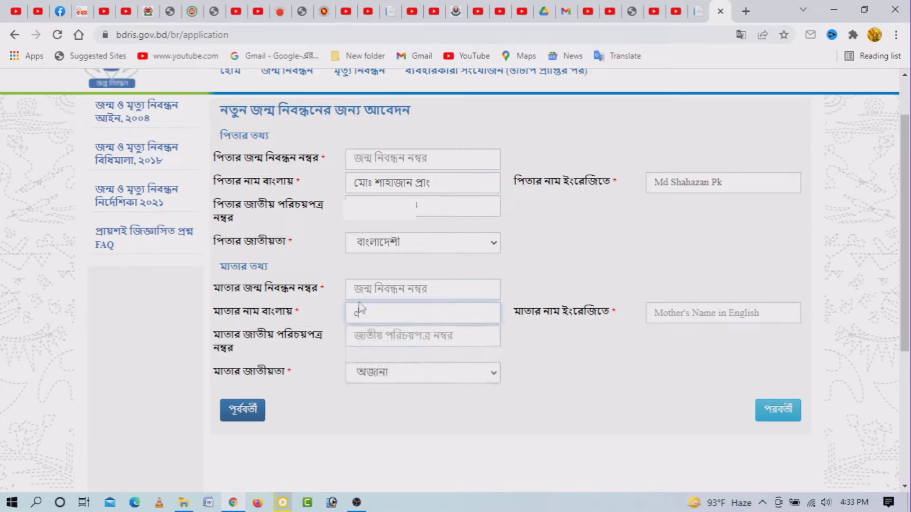
pyautogui.press('BackSpace')
pyautogui.write('মো')
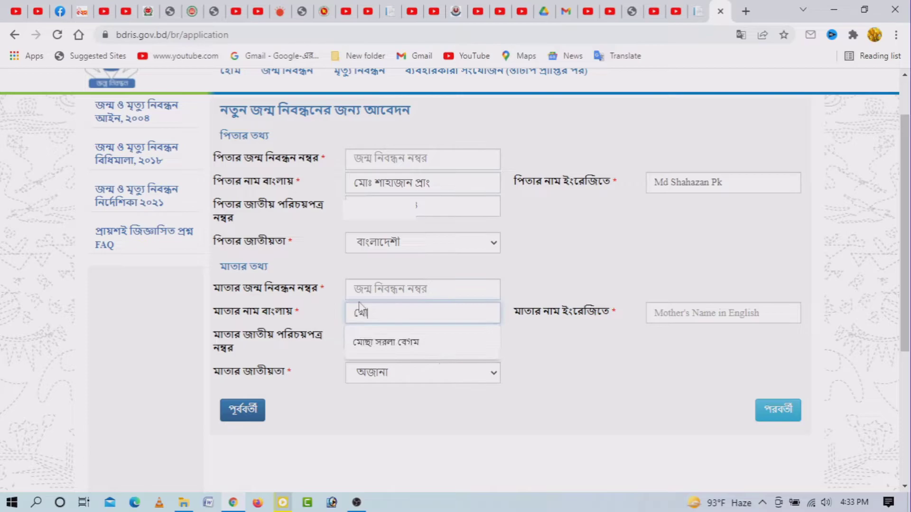
pyautogui.click(403, 336)
# - Fill the mother's English name from a suggestion, removing the period after 'Mst'
pyautogui.click(669, 310)
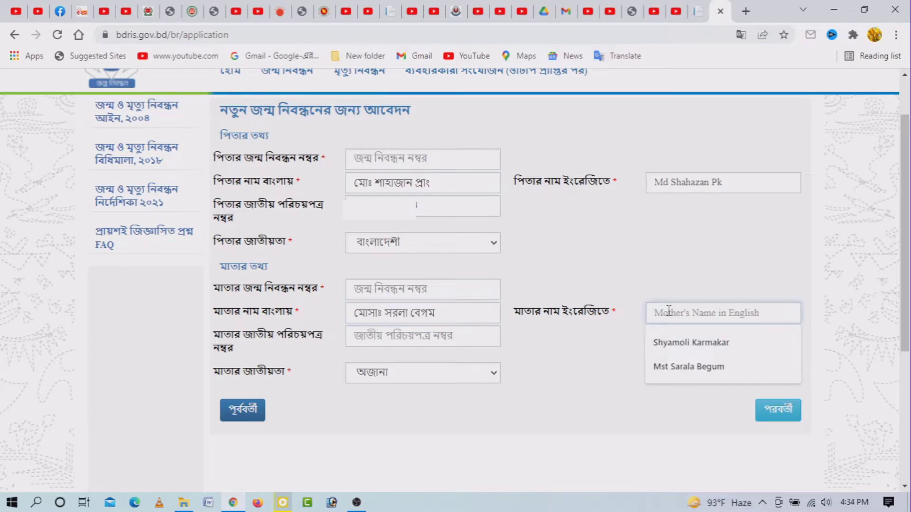
pyautogui.click(688, 366)
pyautogui.click(674, 313)
pyautogui.press('BackSpace')
pyautogui.click(683, 350)
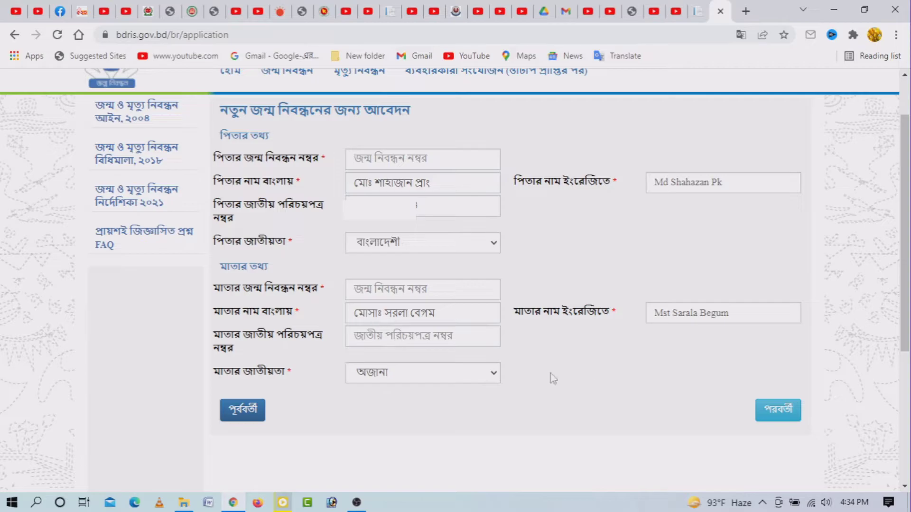
# - Fill the mother's national ID from a suggestion, set her nationality to বাংলাদেশী, and continue
pyautogui.click(407, 338)
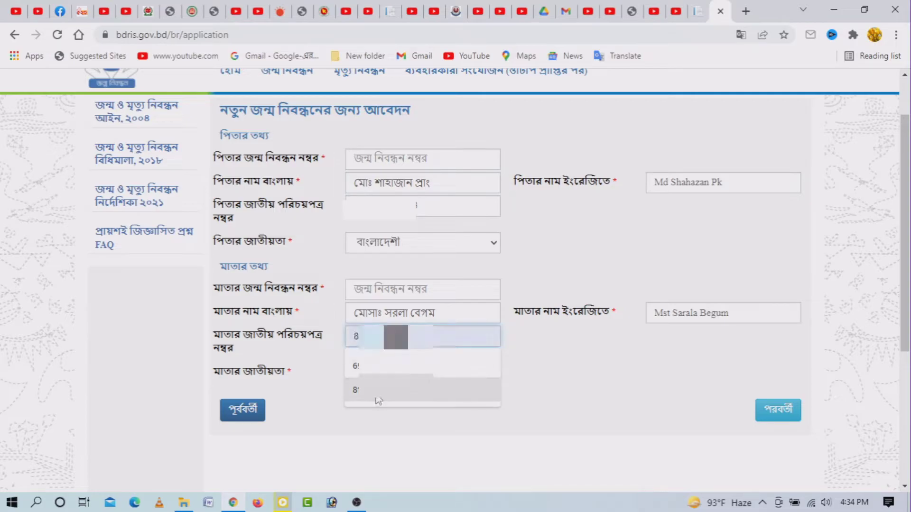
pyautogui.click(379, 401)
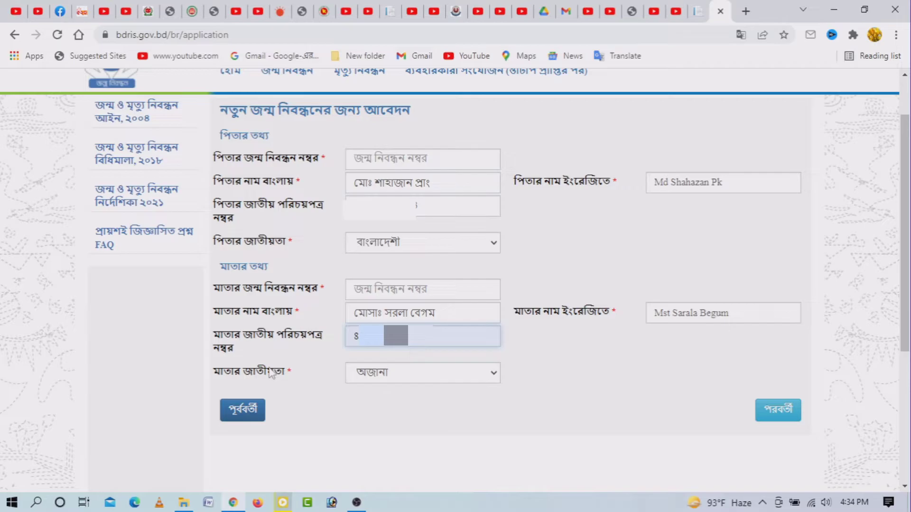
pyautogui.click(417, 375)
pyautogui.click(406, 102)
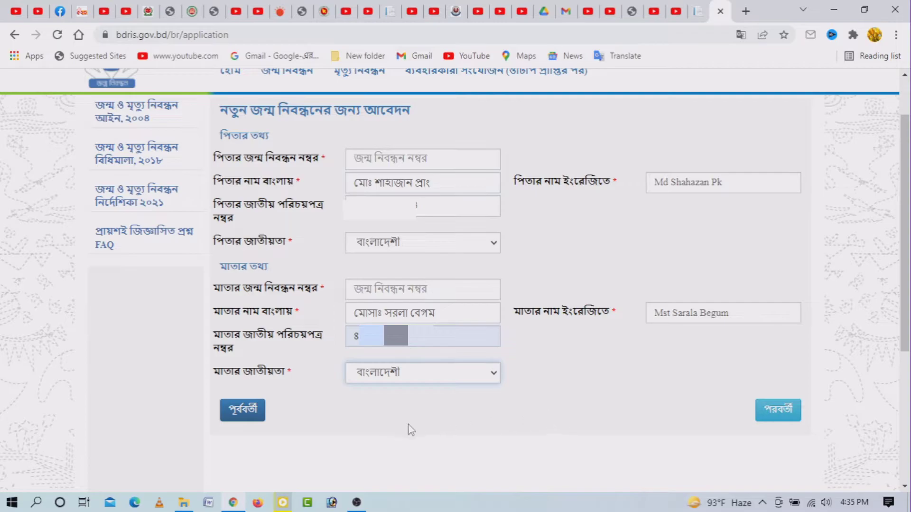
pyautogui.click(777, 414)
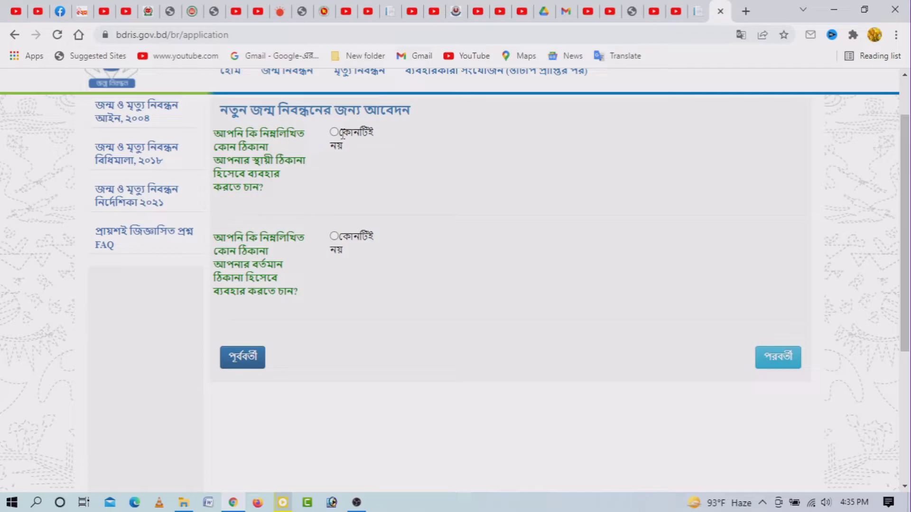
# - Answer কোনটিই নয় and tick 'জন্মস্থানের ঠিকানা ও স্থায়ী ঠিকানা একই' to auto-fill the permanent address
pyautogui.click(334, 133)
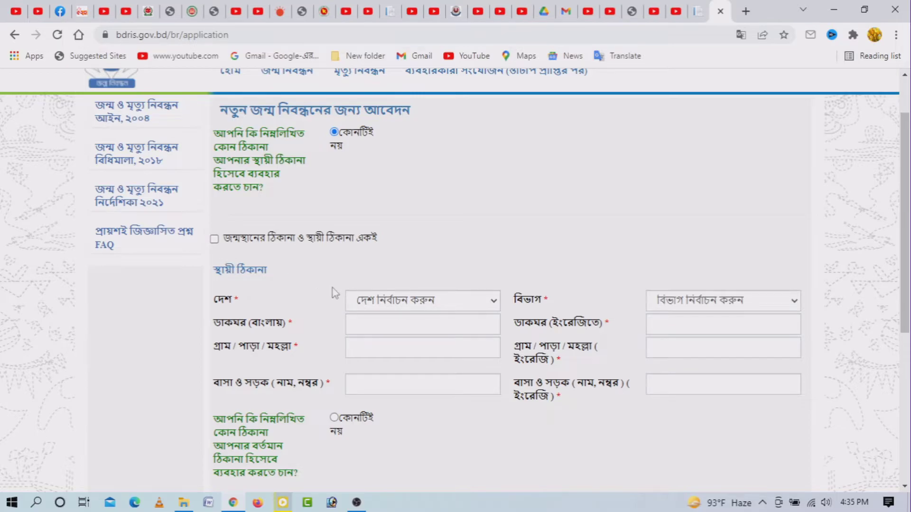
pyautogui.click(214, 238)
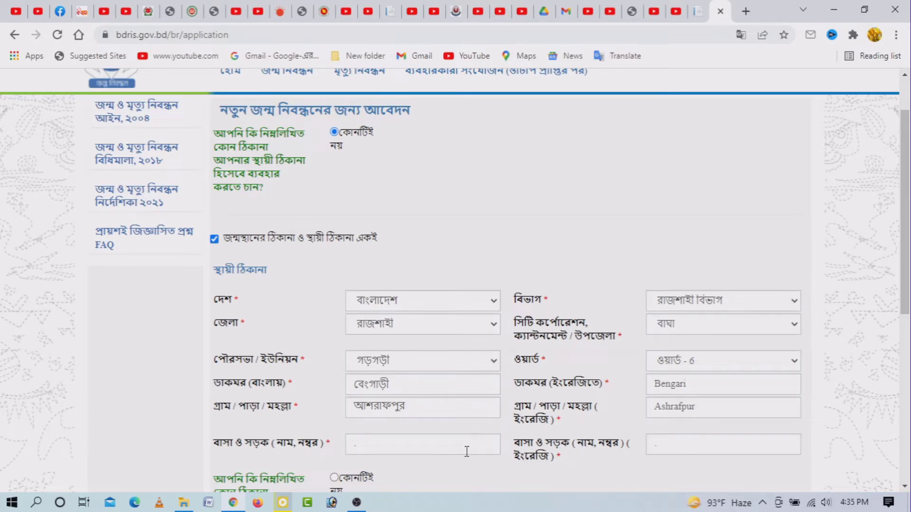
pyautogui.scroll(-4, 467, 451)
pyautogui.scroll(1, 469, 458)
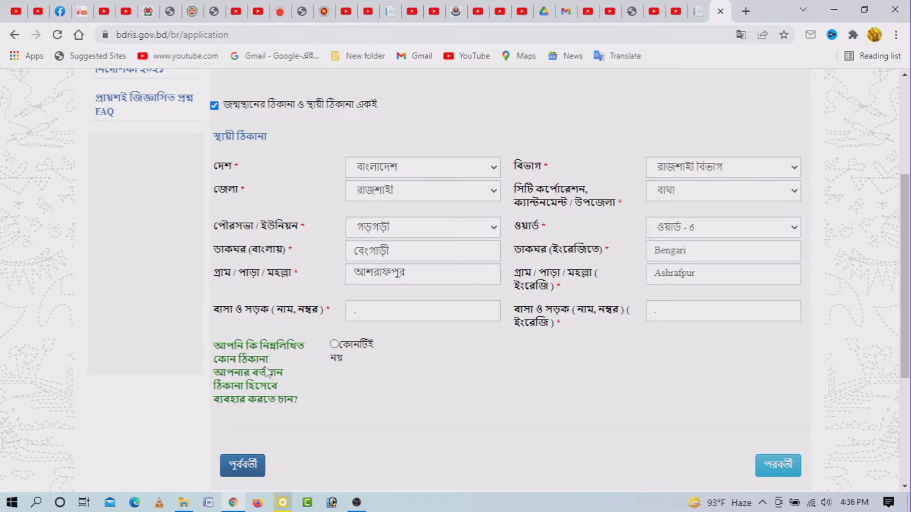
# - Answer কোনটিই নয় and tick 'স্থায়ী ঠিকানা ও বর্তমান ঠিকানা একই' to auto-fill the present address
pyautogui.click(335, 357)
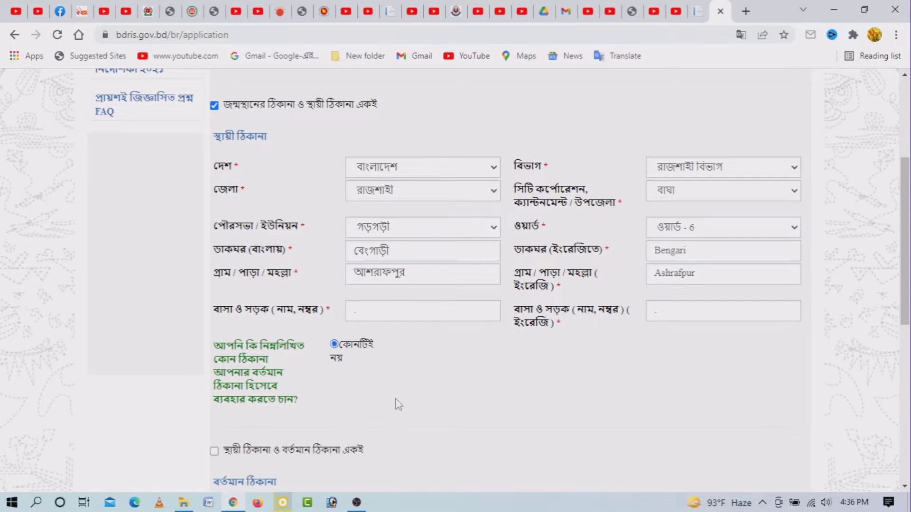
pyautogui.scroll(-4, 397, 404)
pyautogui.scroll(-2, 398, 404)
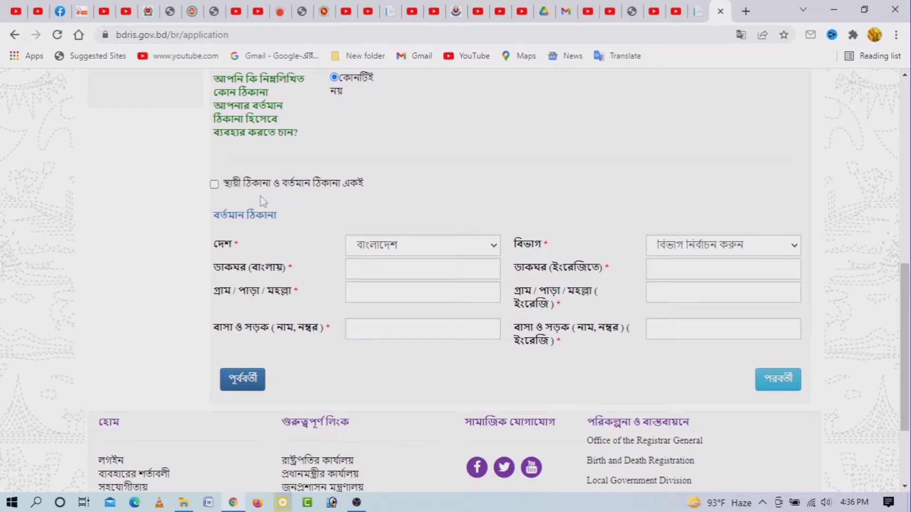
pyautogui.click(214, 185)
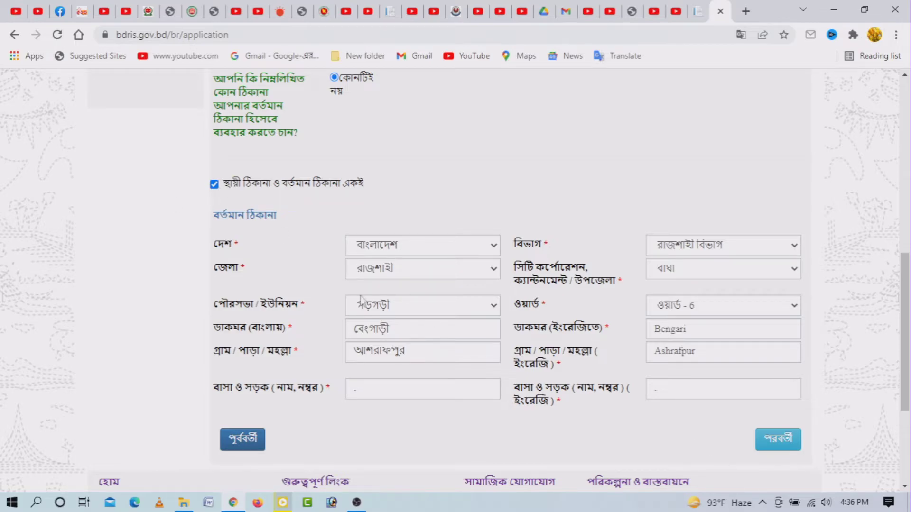
# - Advance to the applicant declaration and attachments step
pyautogui.click(782, 437)
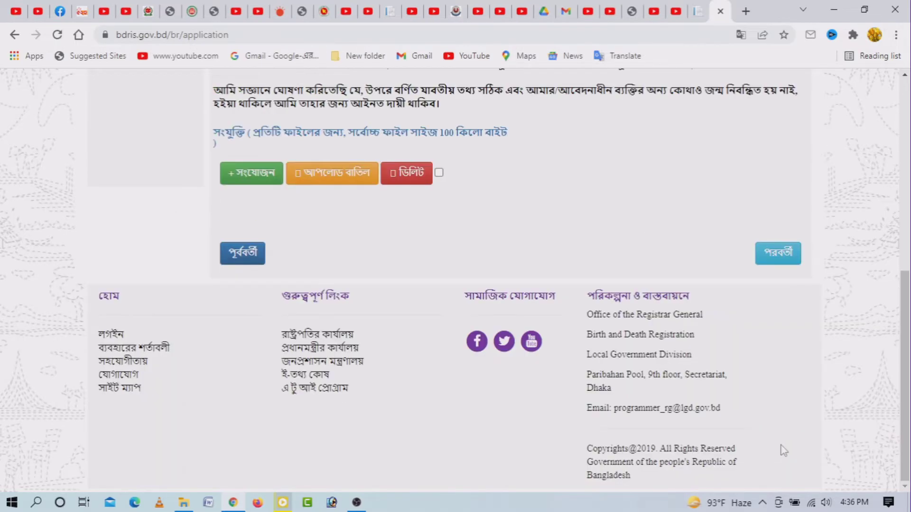
pyautogui.scroll(5, 702, 417)
pyautogui.scroll(-1, 684, 409)
pyautogui.scroll(1, 712, 410)
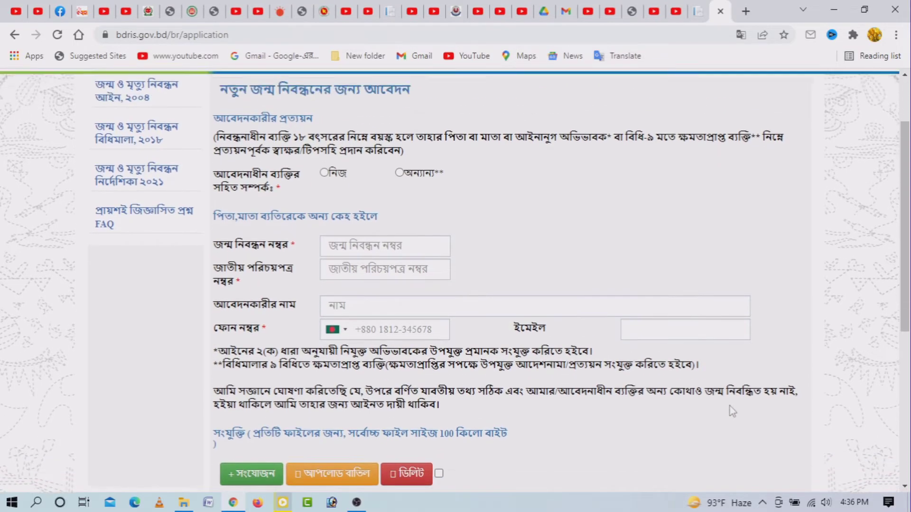
pyautogui.scroll(1, 732, 411)
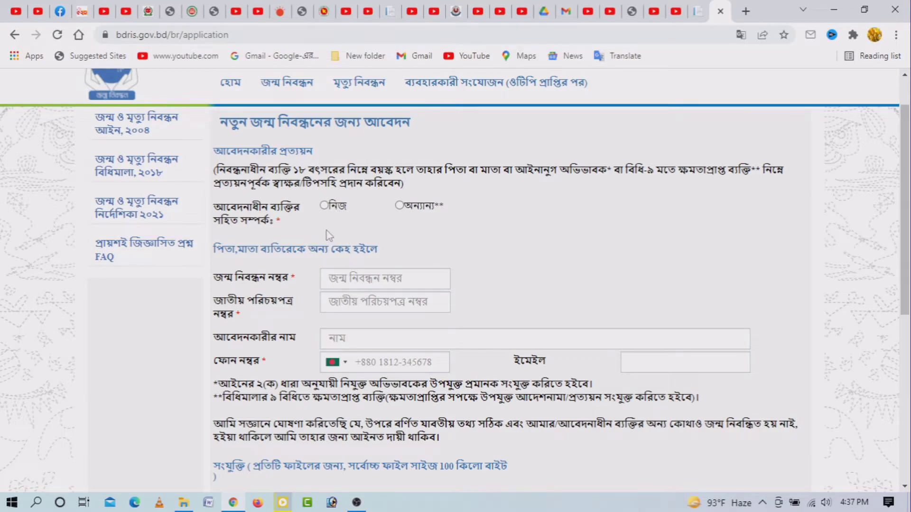
# - Set the applicant's relation to নিজ and enter the phone number without the +880 prefix
pyautogui.click(325, 206)
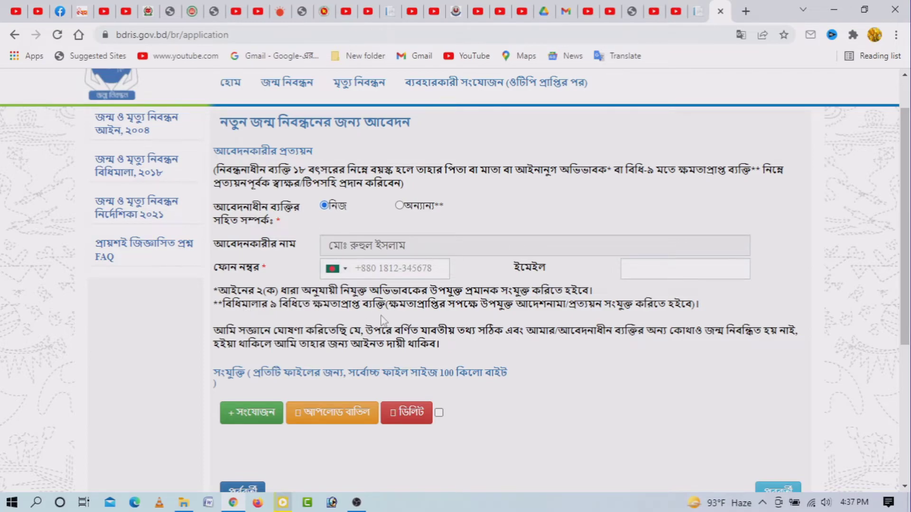
pyautogui.click(381, 269)
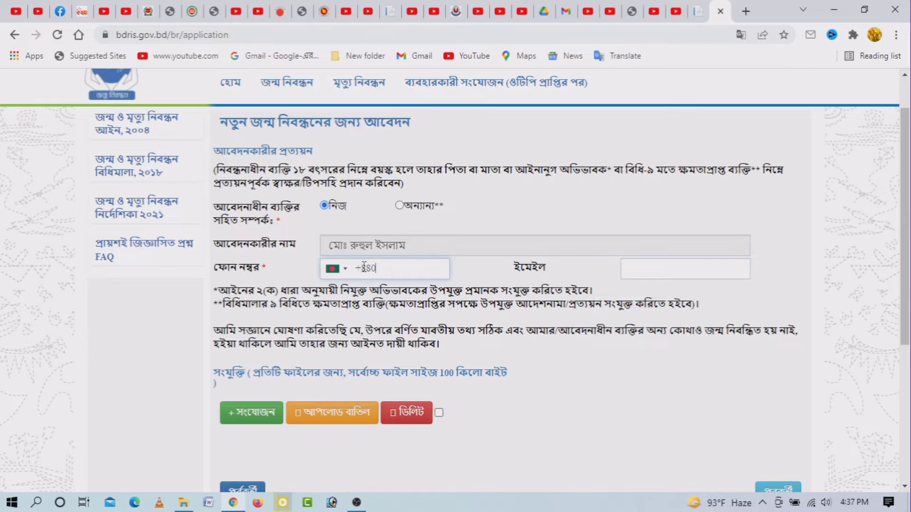
pyautogui.press('BackSpace')
pyautogui.press('BackSpace')
pyautogui.press('BackSpace')
pyautogui.press('BackSpace')
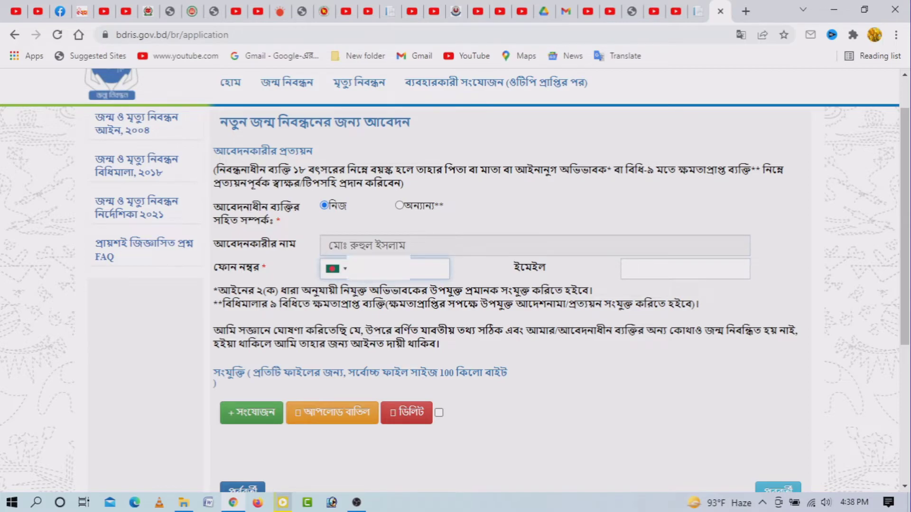
pyautogui.write('150')
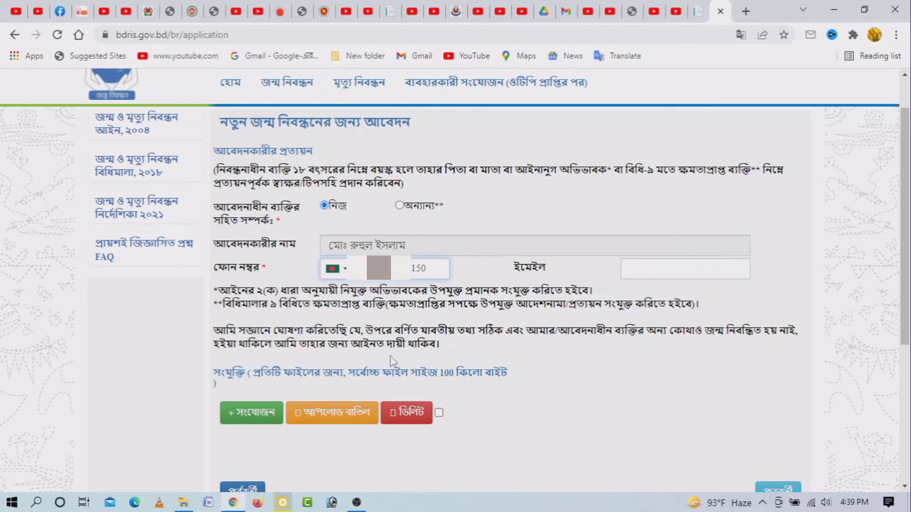
# - Upload IMG_20220226_232930_560~2.pdf from Documents as the doctor's certificate (চিকিৎসক কর্তৃক প্রত্যয়ন পত্র)
pyautogui.click(251, 417)
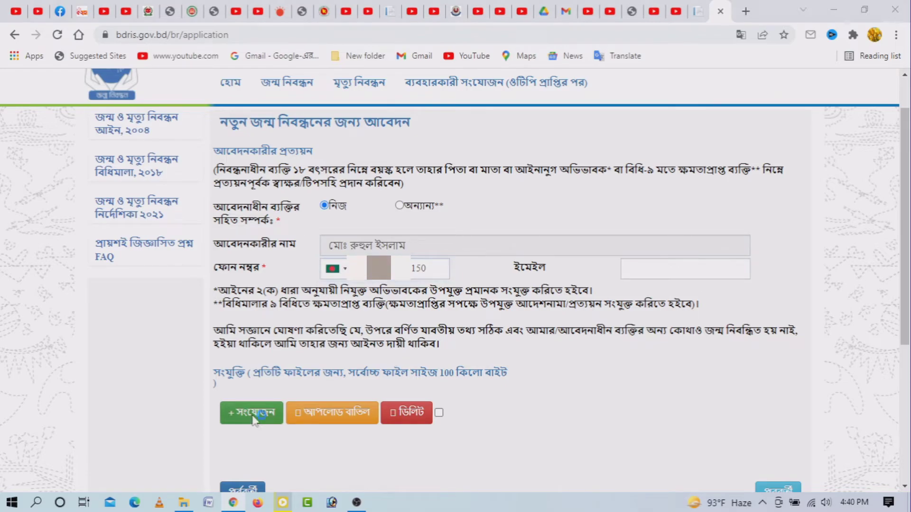
pyautogui.click(61, 168)
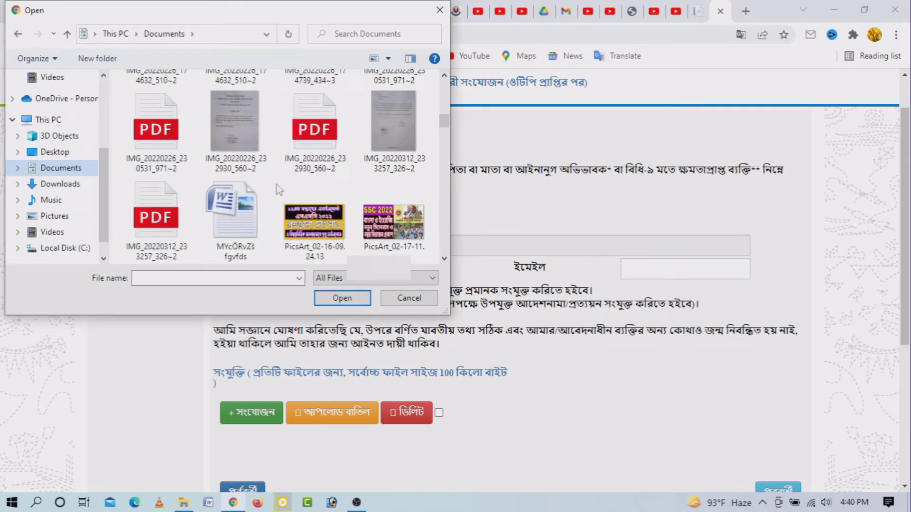
pyautogui.scroll(2, 279, 190)
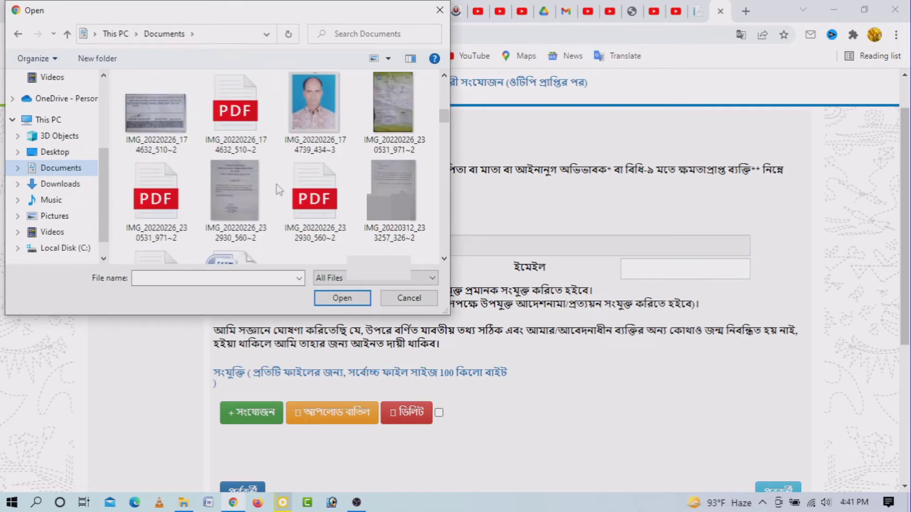
pyautogui.click(314, 199)
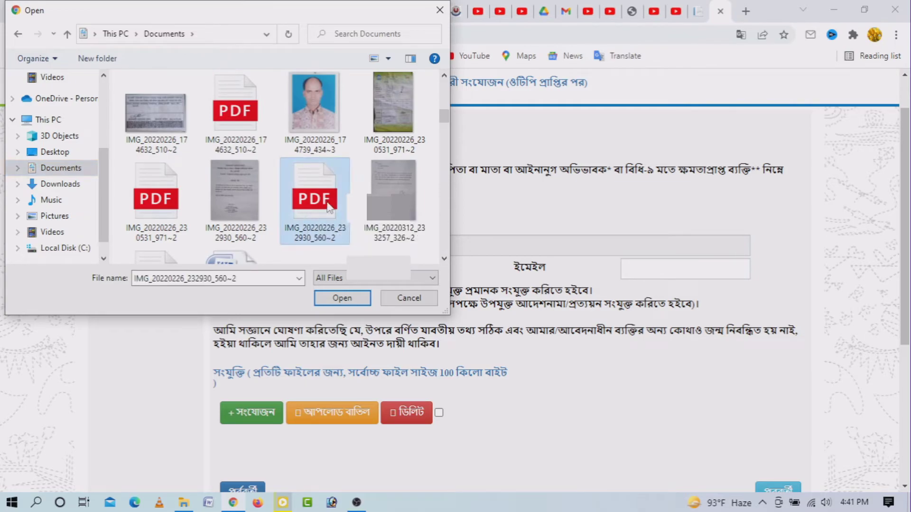
pyautogui.click(344, 299)
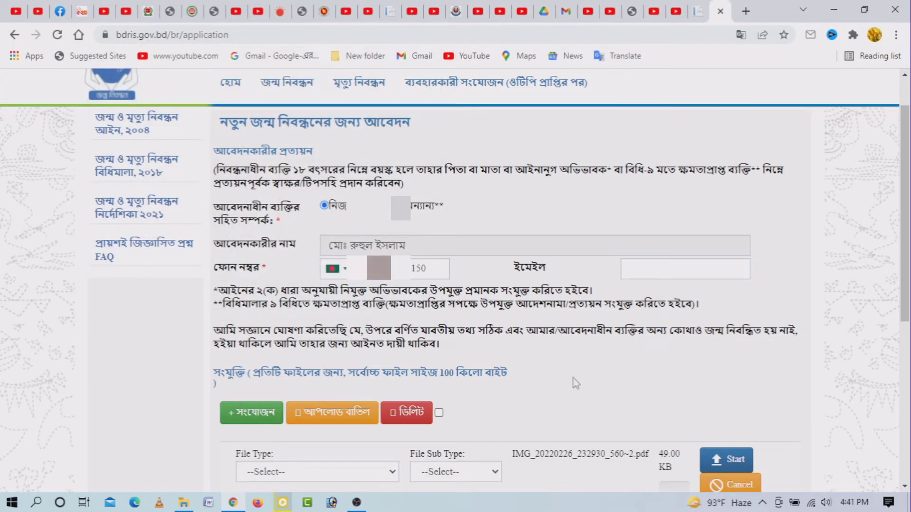
pyautogui.scroll(-1, 583, 379)
pyautogui.scroll(-1, 583, 379)
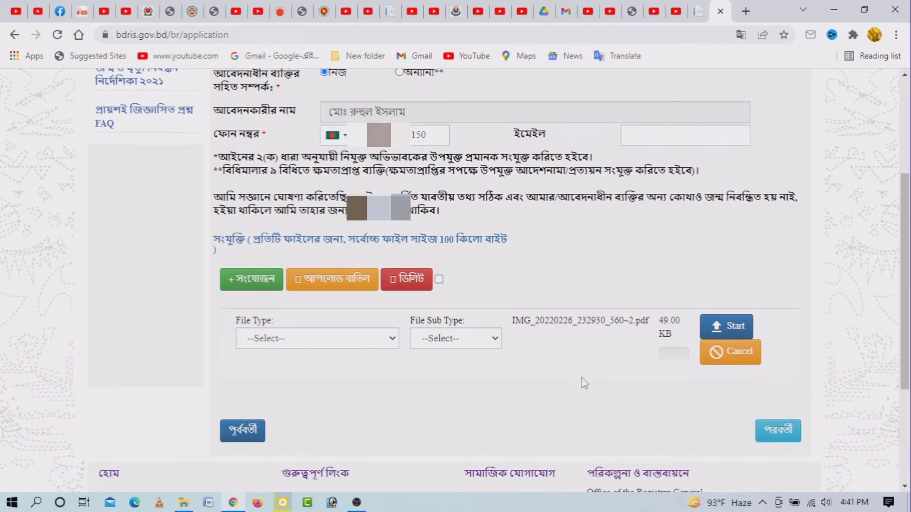
pyautogui.click(391, 340)
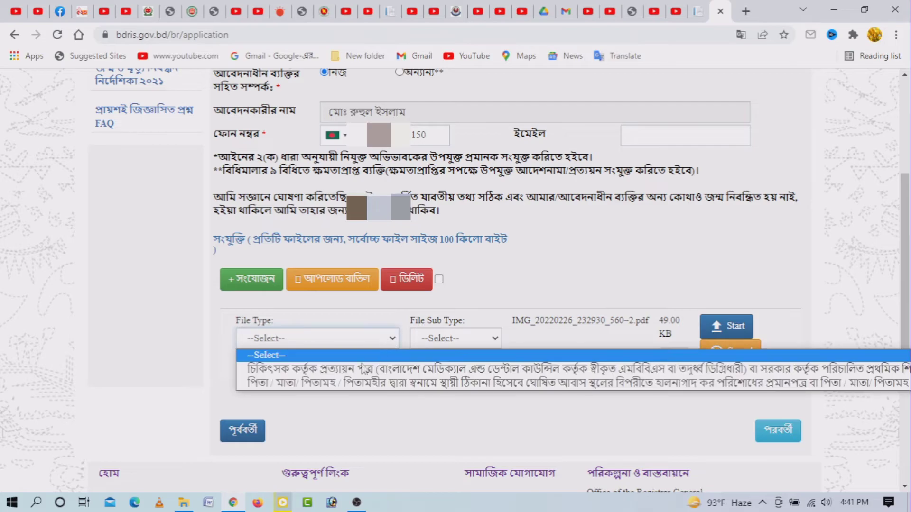
pyautogui.click(343, 374)
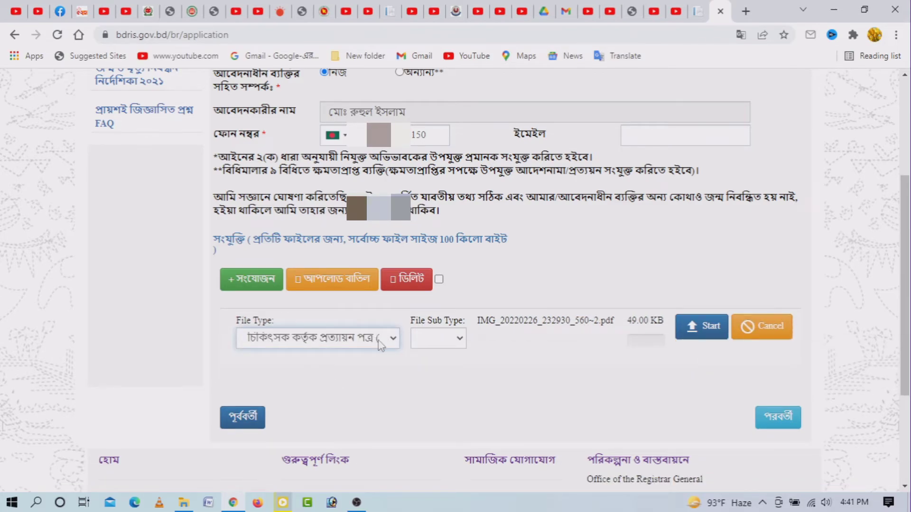
pyautogui.click(707, 332)
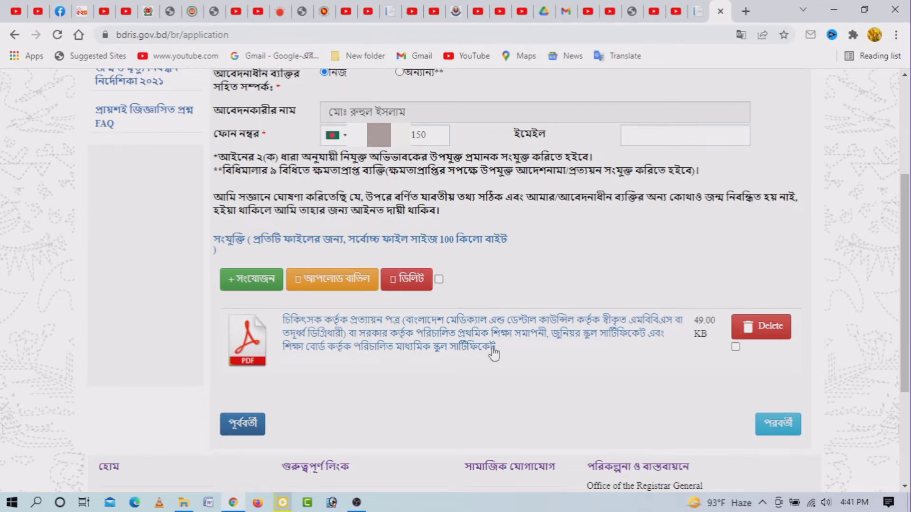
pyautogui.scroll(-3, 252, 150)
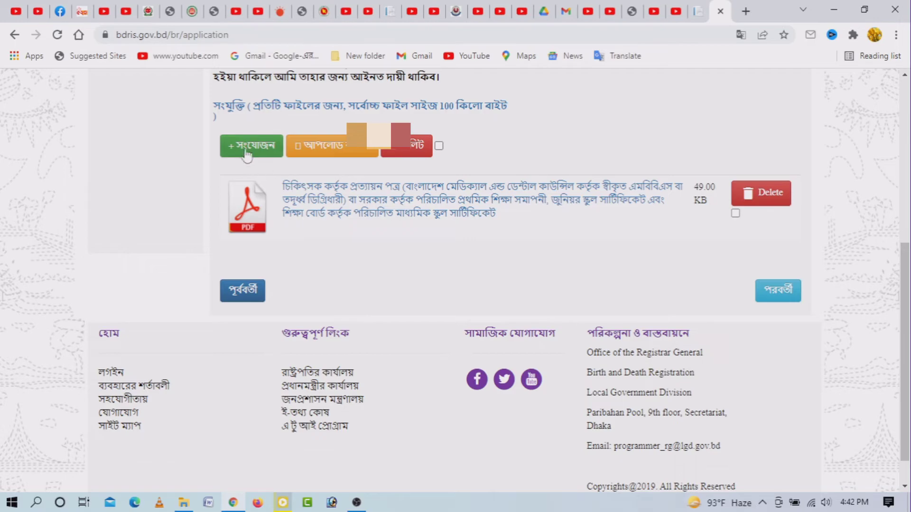
# - Upload IMG_20220226_230531_971~2.pdf as the second attachment, typed as parent/grandparent address proof
pyautogui.click(245, 151)
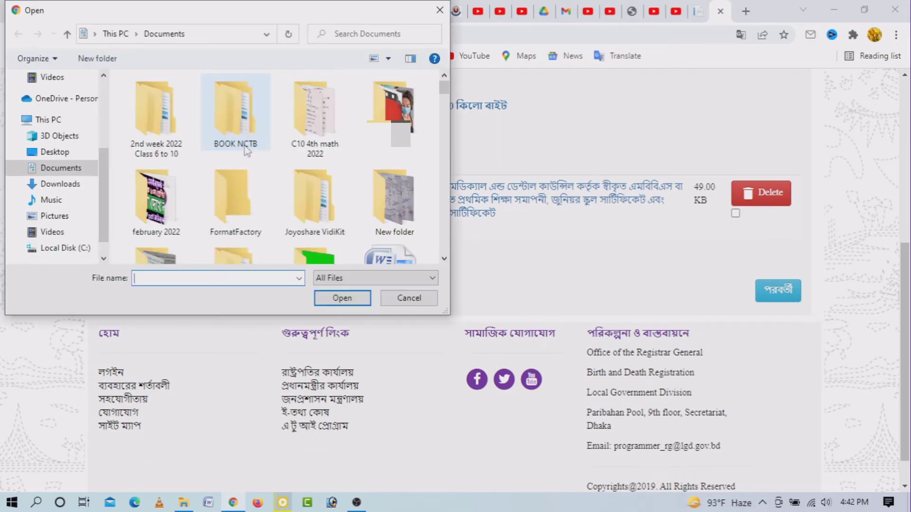
pyautogui.scroll(-5, 269, 167)
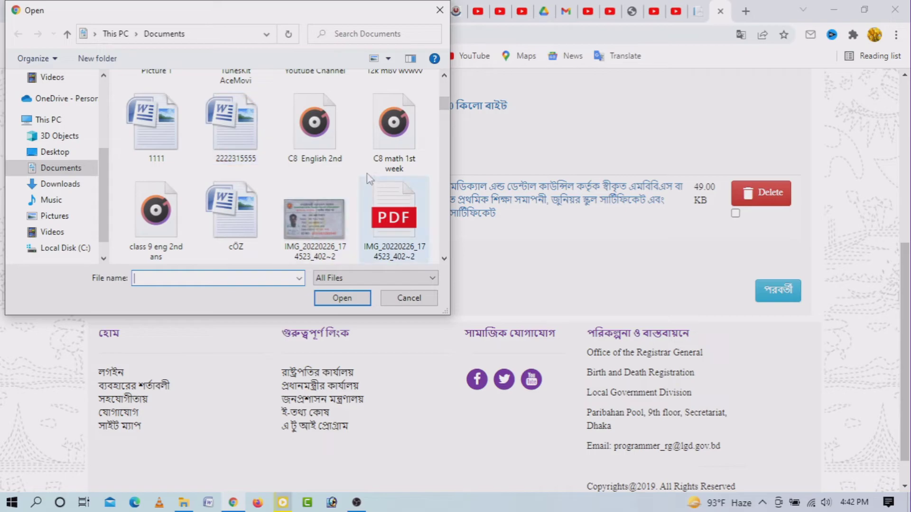
pyautogui.scroll(-1, 362, 209)
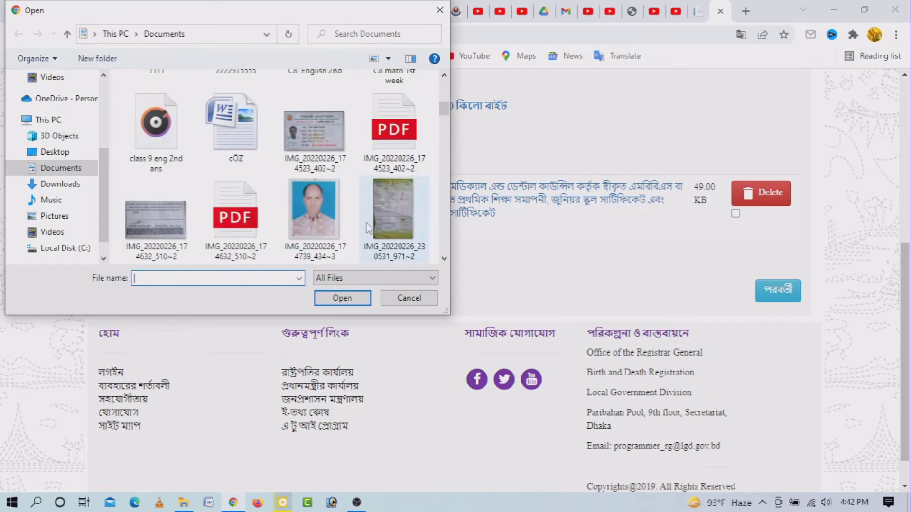
pyautogui.scroll(-1, 362, 215)
pyautogui.click(162, 229)
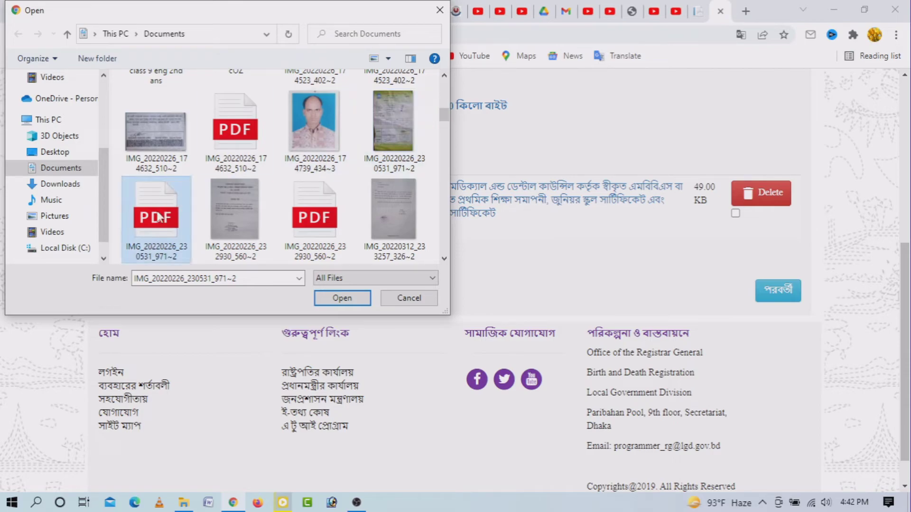
pyautogui.click(339, 301)
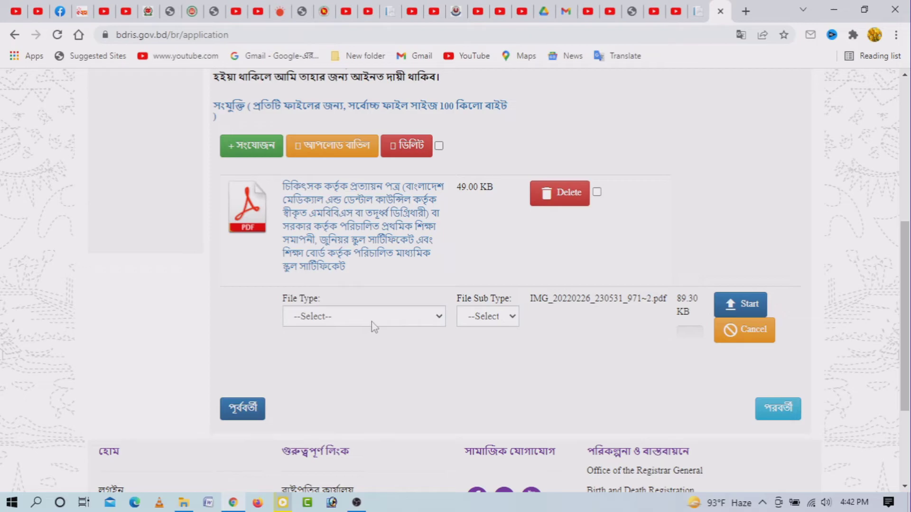
pyautogui.click(416, 319)
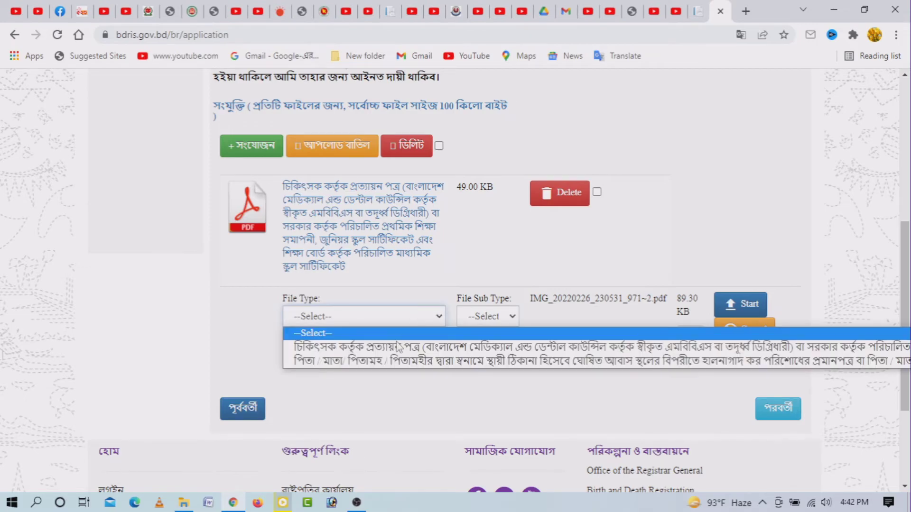
pyautogui.click(389, 359)
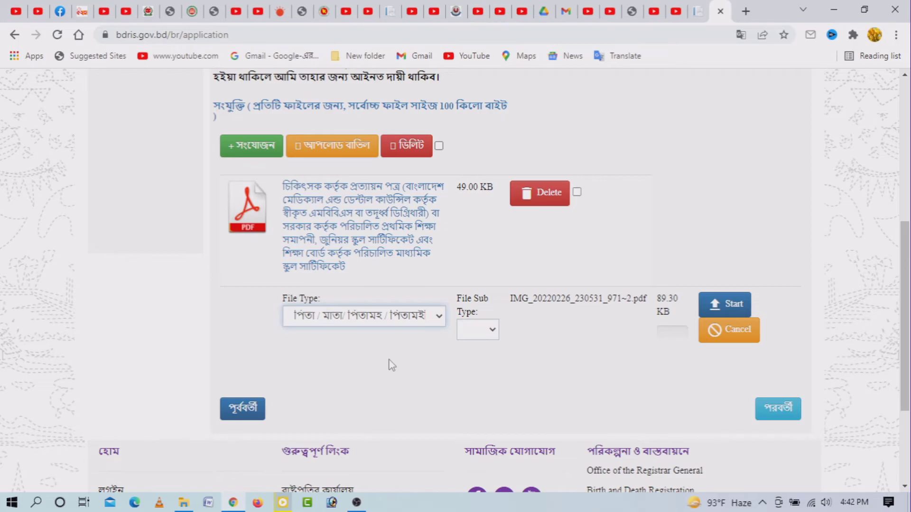
pyautogui.click(378, 317)
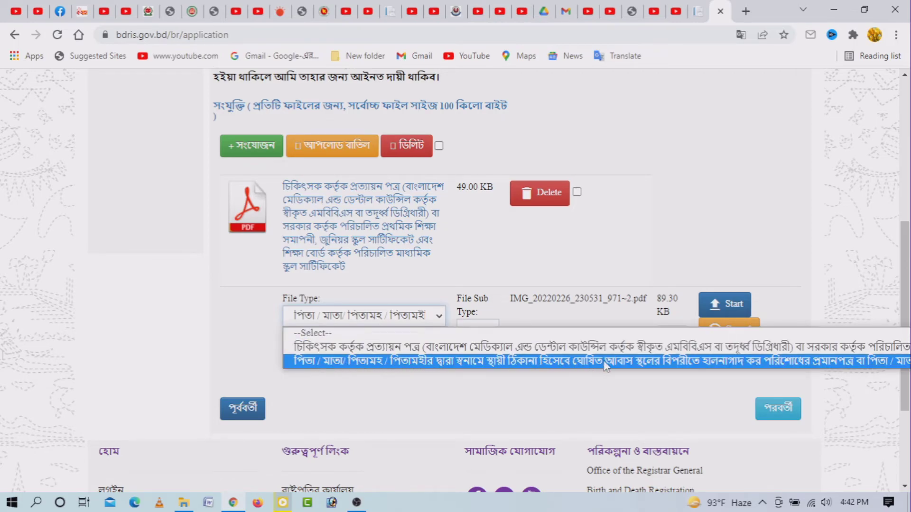
pyautogui.click(402, 364)
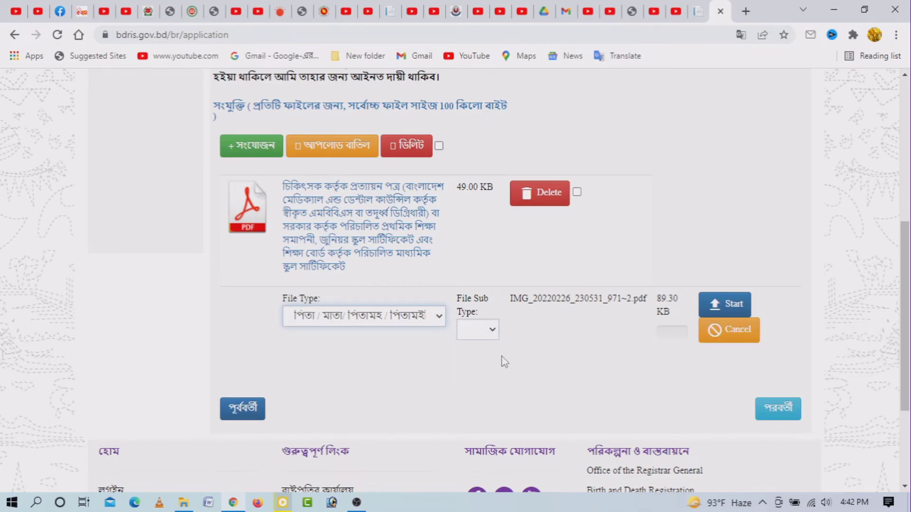
pyautogui.click(731, 304)
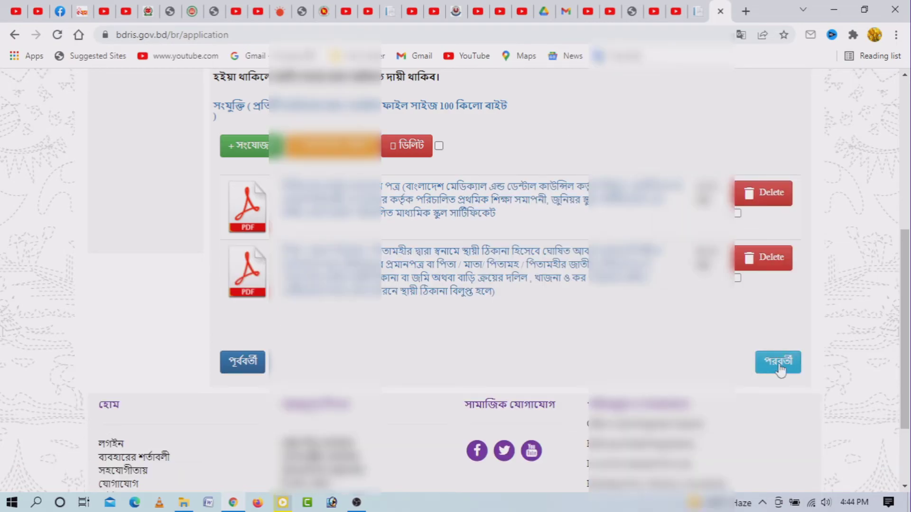
# - Move to the review page and scroll through all entered application details
pyautogui.click(780, 368)
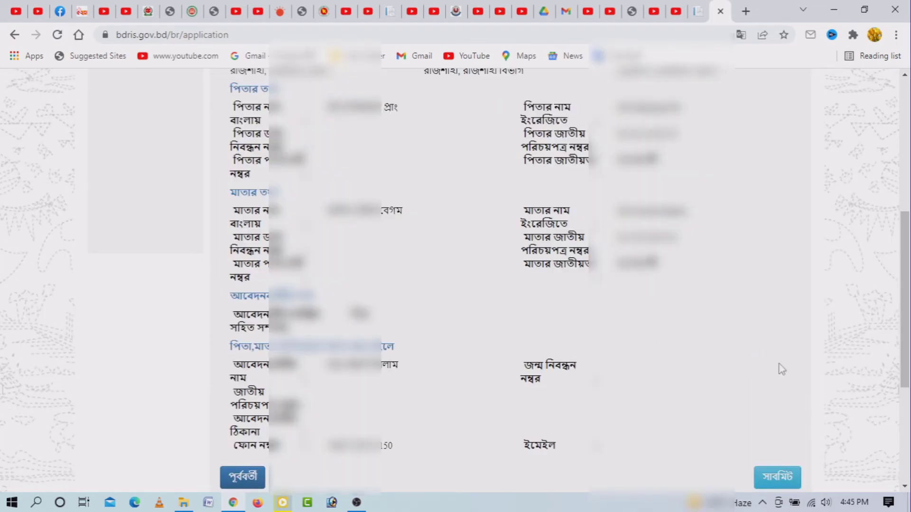
pyautogui.scroll(1, 782, 369)
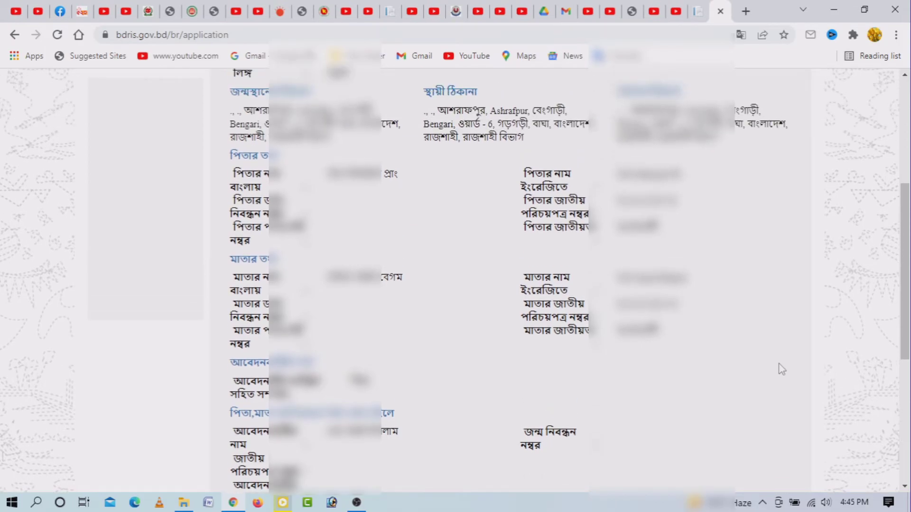
pyautogui.scroll(5, 782, 369)
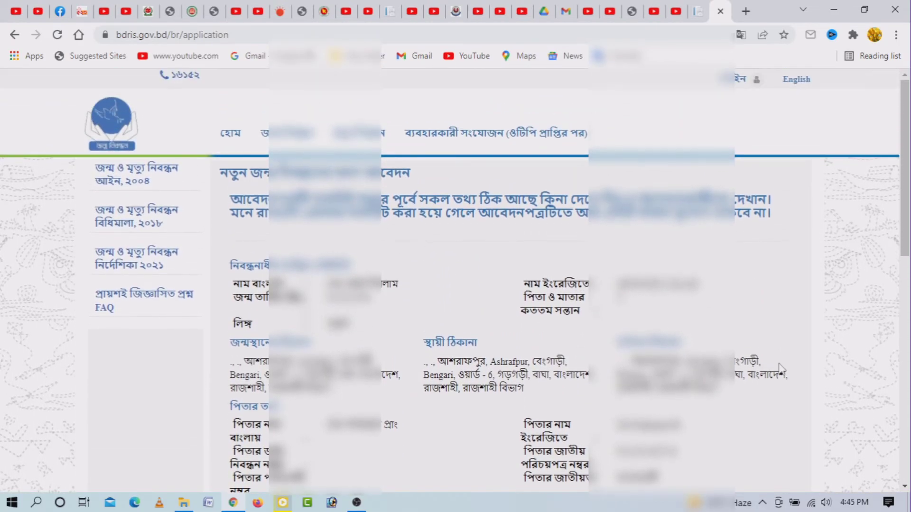
pyautogui.scroll(-2, 780, 369)
pyautogui.scroll(-5, 782, 370)
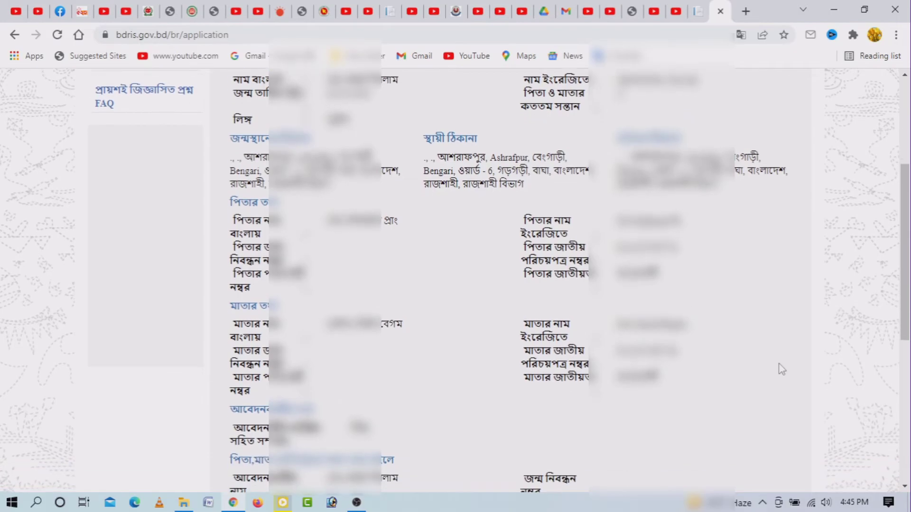
pyautogui.scroll(1, 782, 369)
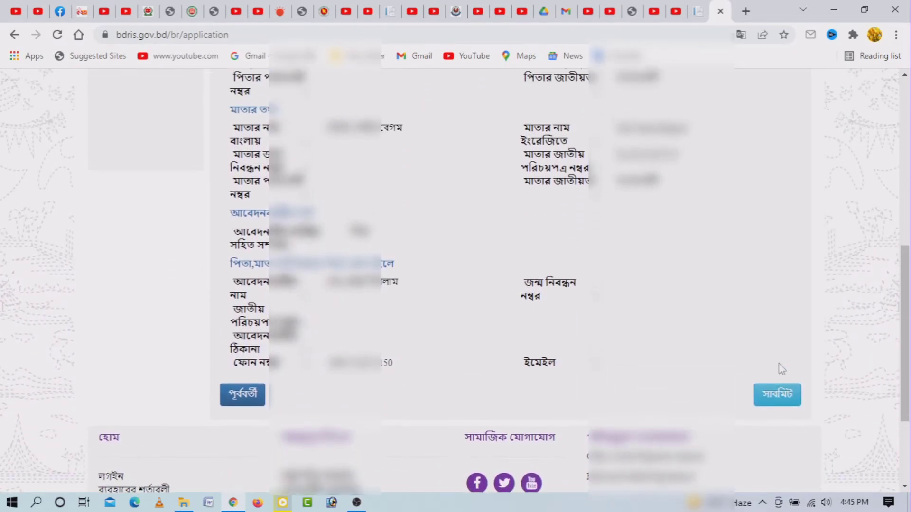
pyautogui.scroll(5, 782, 369)
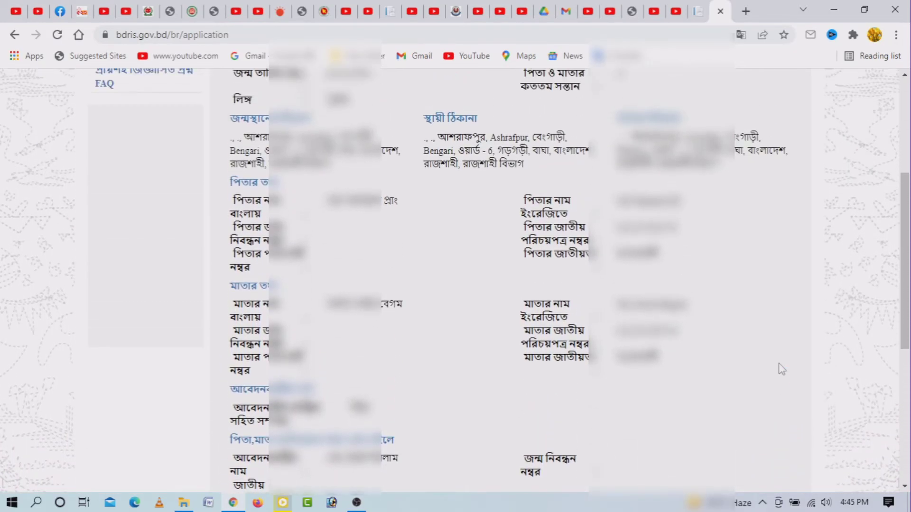
pyautogui.scroll(-1, 781, 369)
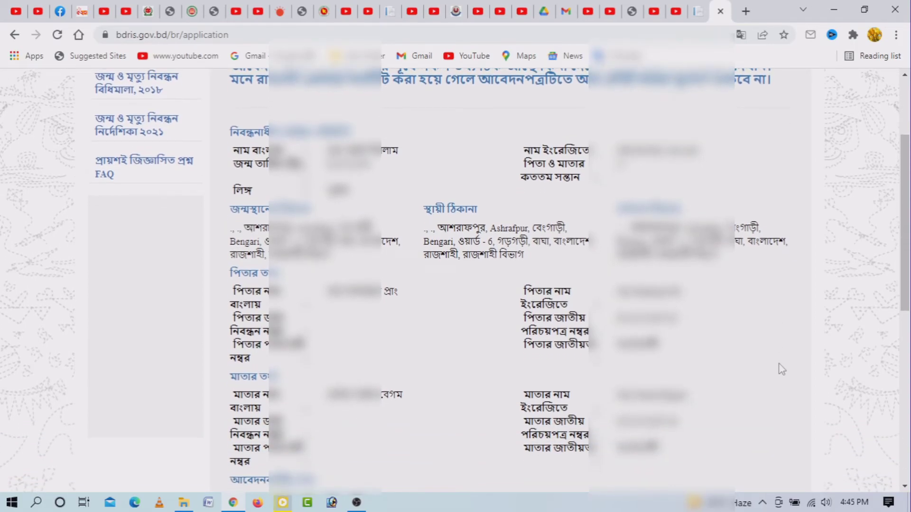
pyautogui.scroll(-2, 782, 369)
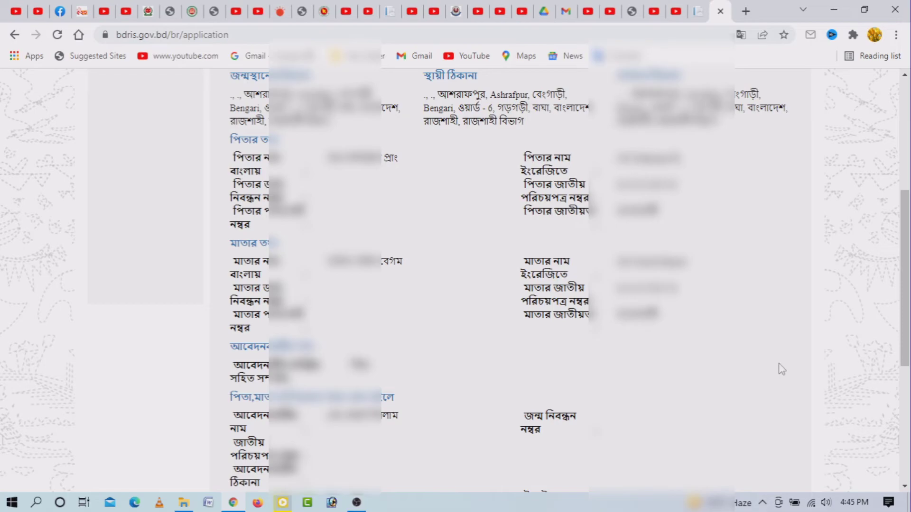
pyautogui.scroll(-2, 782, 369)
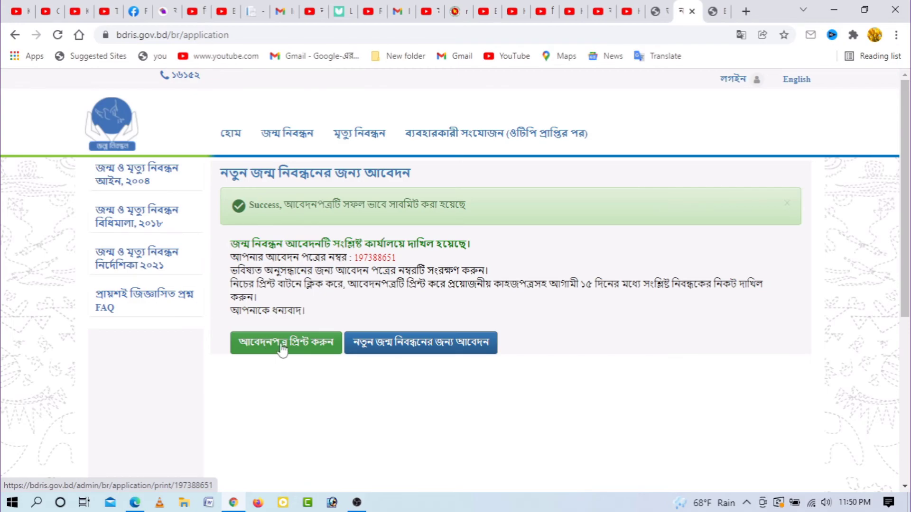
# - Save the printable application form as a PDF using Save as PDF
pyautogui.click(282, 350)
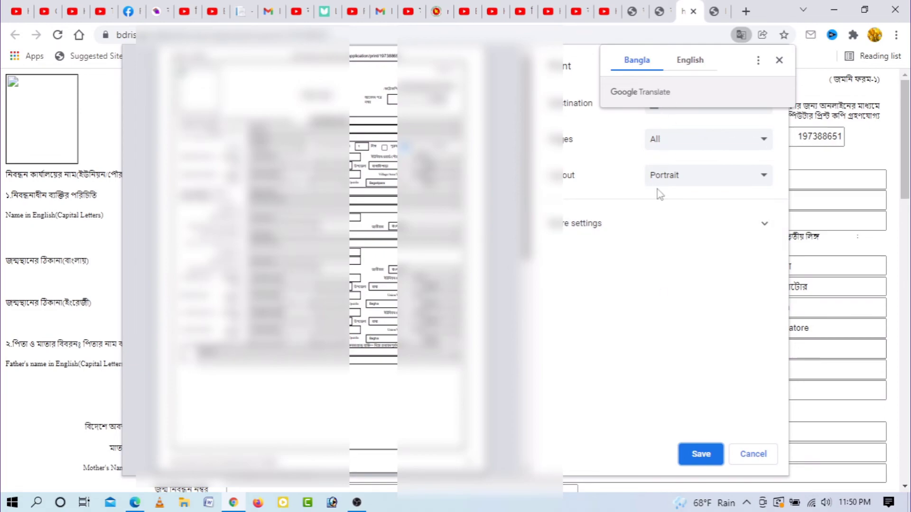
pyautogui.click(669, 260)
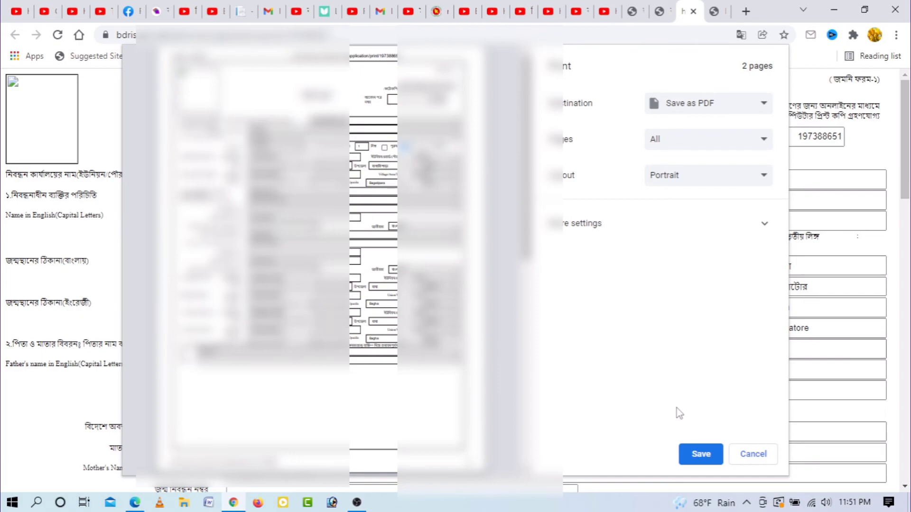
pyautogui.click(707, 455)
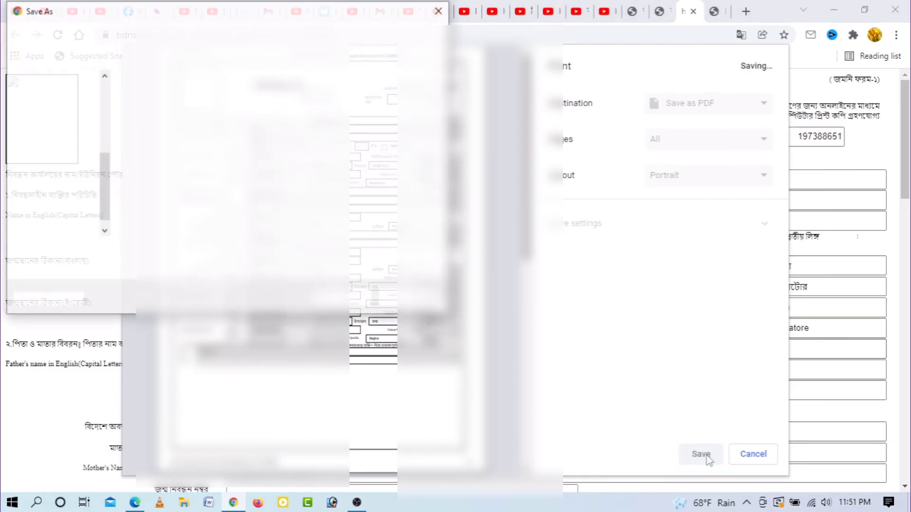
pyautogui.press('Return')
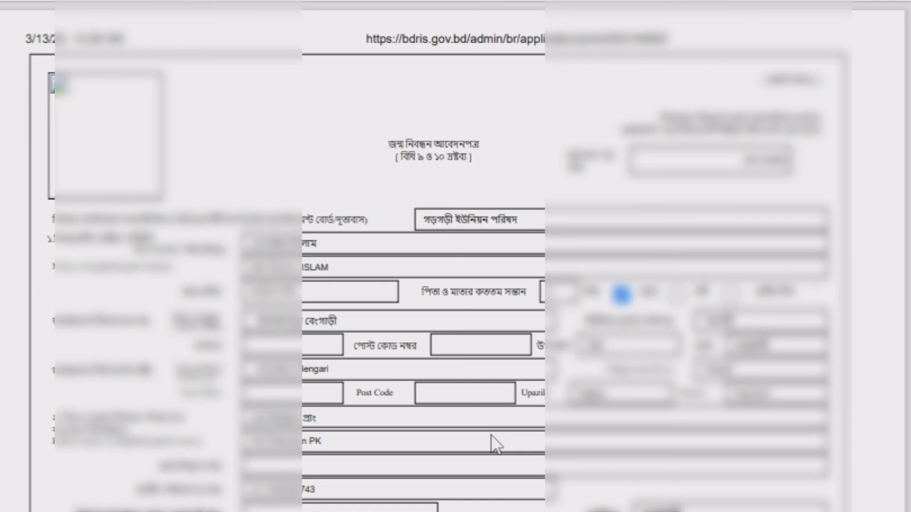
# - Scroll through both pages of the saved application form PDF
pyautogui.scroll(-10, 494, 443)
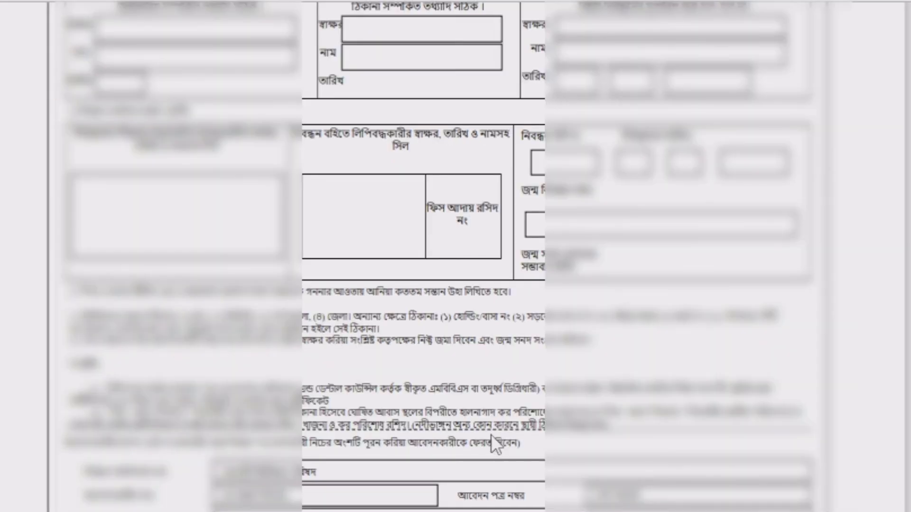
pyautogui.scroll(-5, 491, 436)
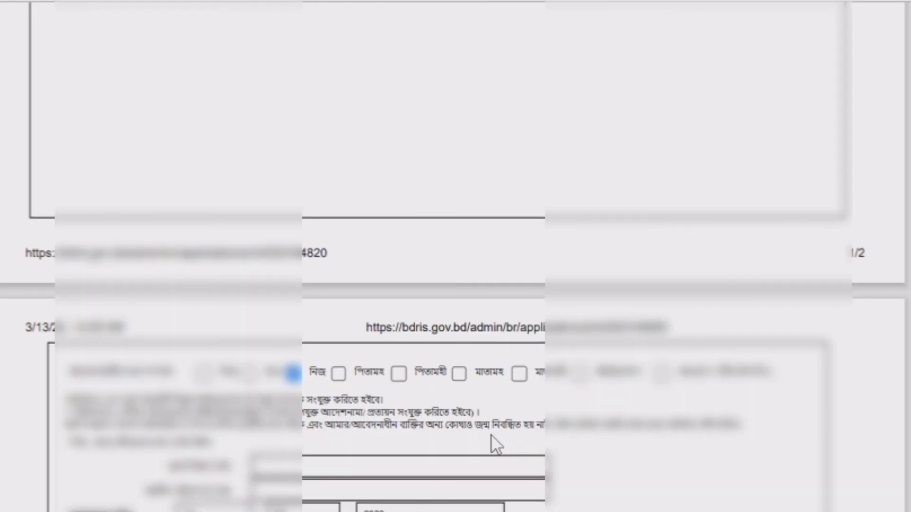
pyautogui.scroll(-5, 491, 434)
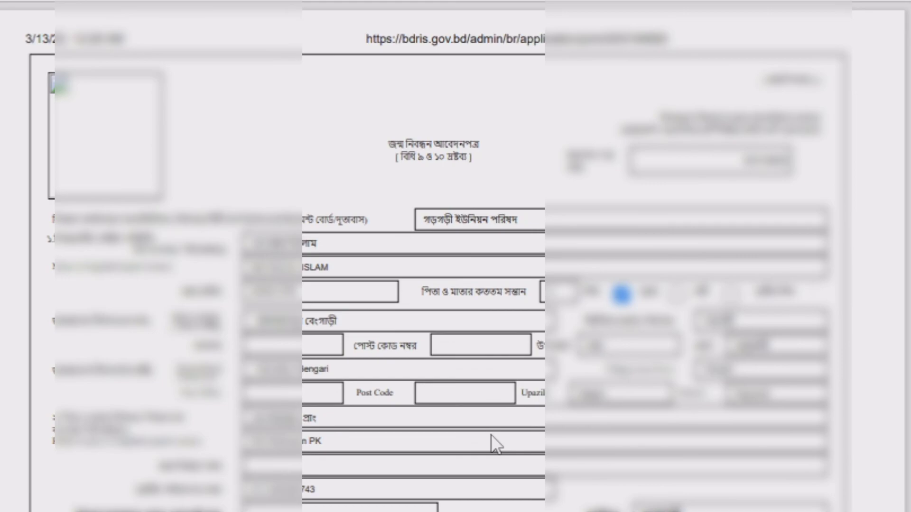